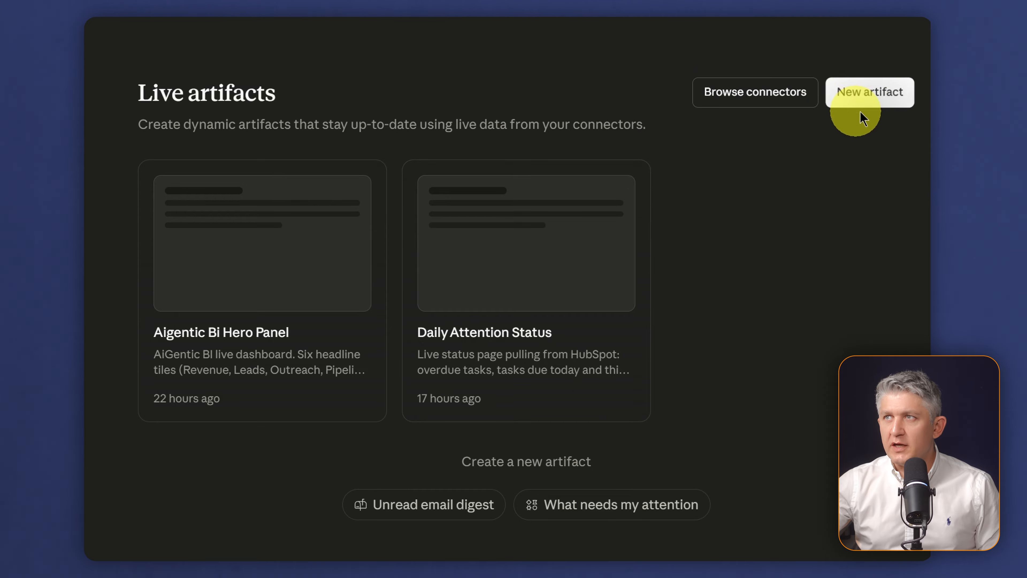
Start a new live artifact conversation and read the explanation of live artifacts and the list of connected MCP servers
{"action": "left_click", "coordinate": [863, 93]}
{"action": "left_click", "coordinate": [842, 136]}
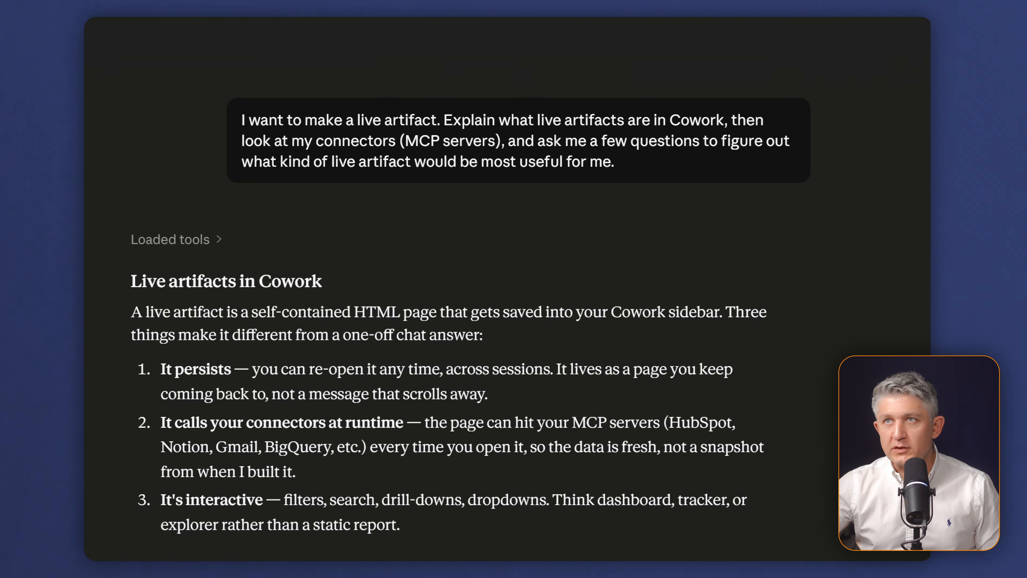
{"action": "scroll", "coordinate": [507, 289], "scroll_direction": "down", "scroll_amount": 5}
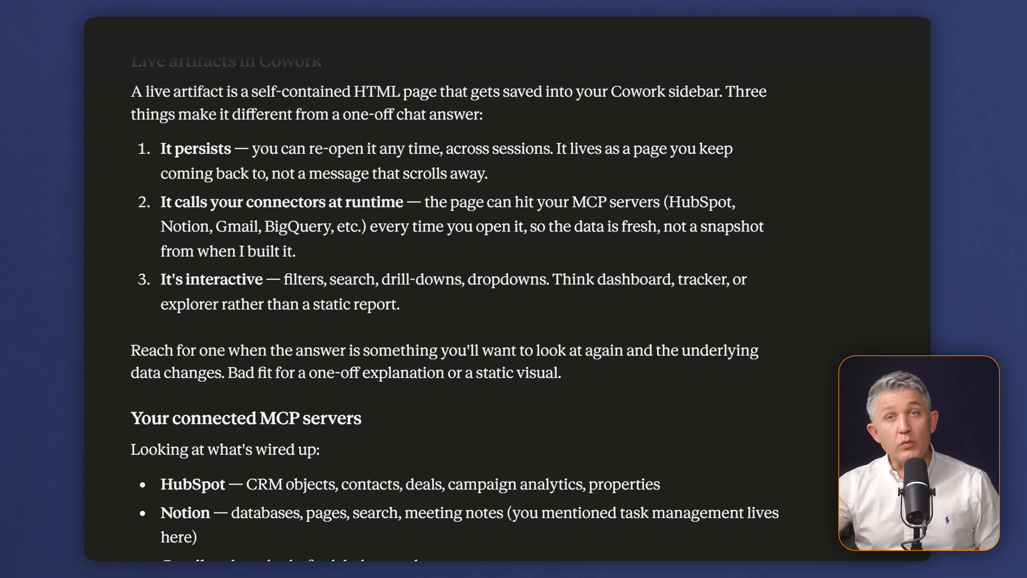
{"action": "scroll", "coordinate": [435, 540], "scroll_direction": "down", "scroll_amount": 10}
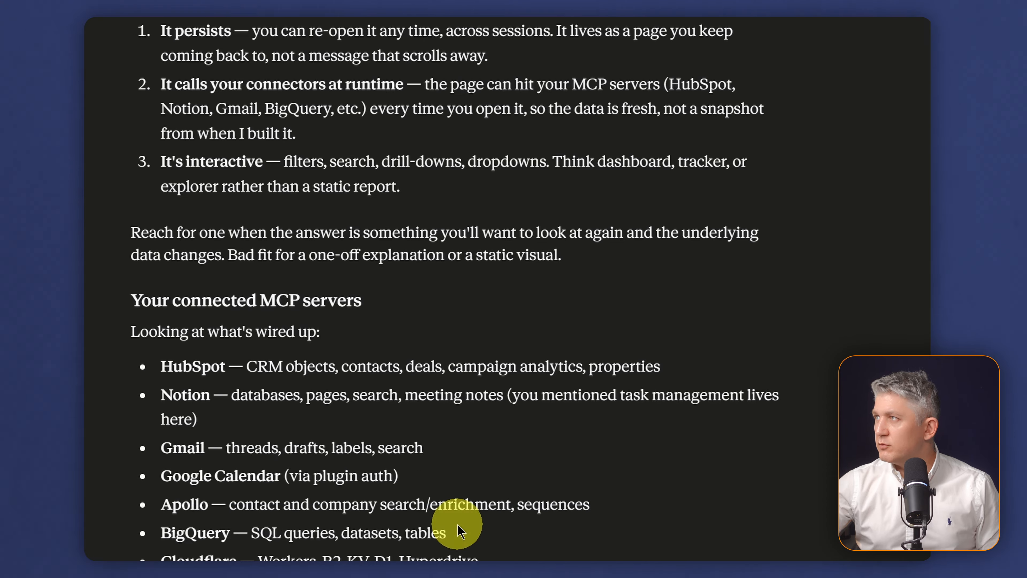
{"action": "scroll", "coordinate": [425, 194], "scroll_direction": "up", "scroll_amount": 5}
{"action": "scroll", "coordinate": [437, 215], "scroll_direction": "down", "scroll_amount": 8}
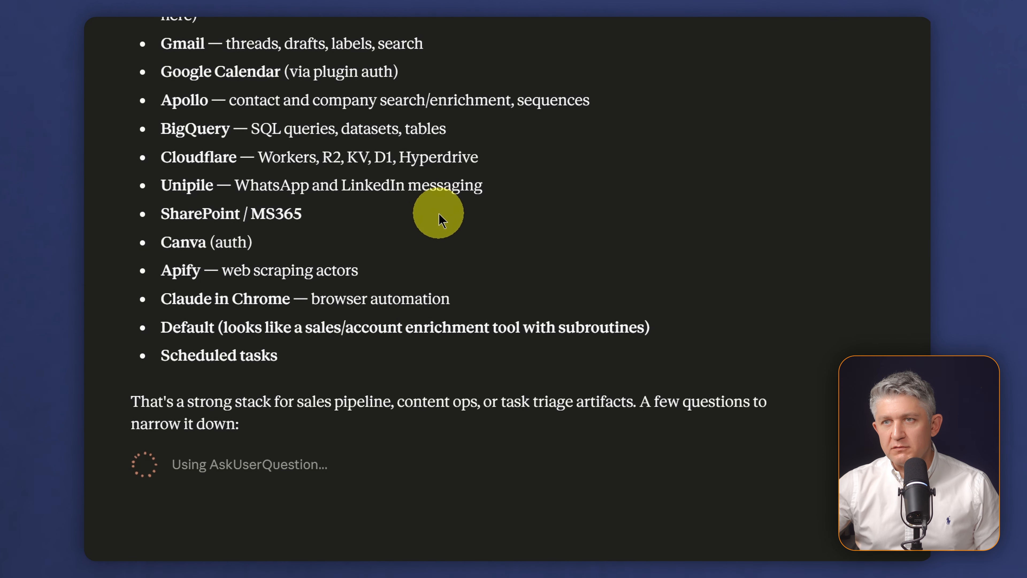
{"action": "scroll", "coordinate": [177, 374], "scroll_direction": "up", "scroll_amount": 2}
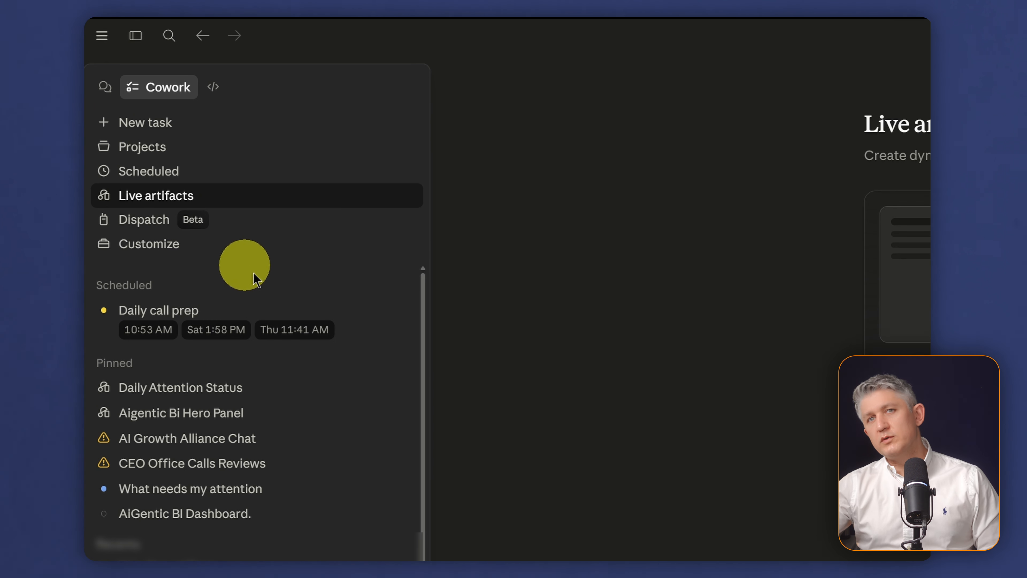
Start a new task, add "as a Live Artifact" after "Business Pulse dashboard" in the dashboard prompt, and submit it
{"action": "left_click", "coordinate": [176, 126]}
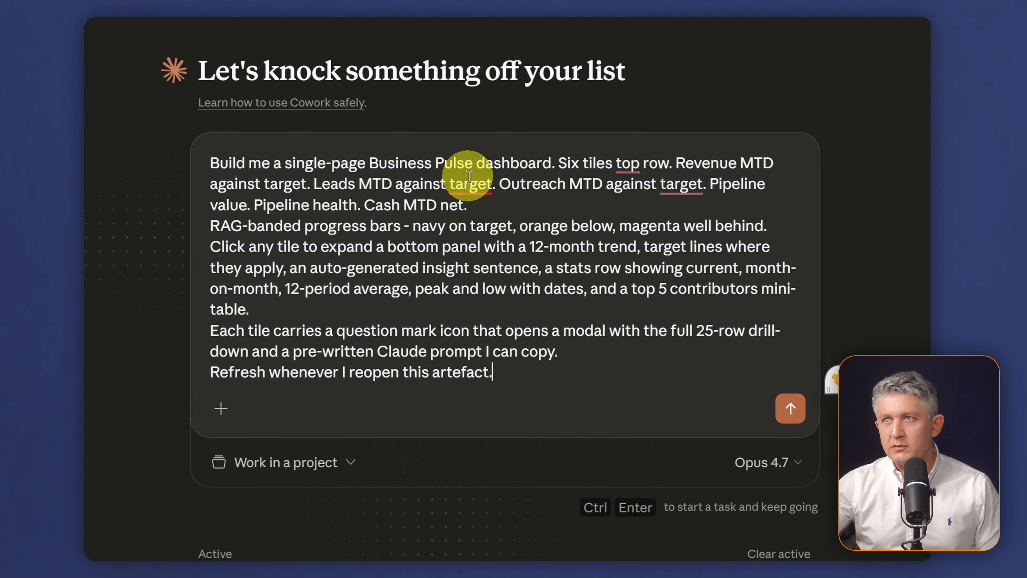
{"action": "left_click", "coordinate": [551, 165]}
{"action": "type", "text": "as a "}
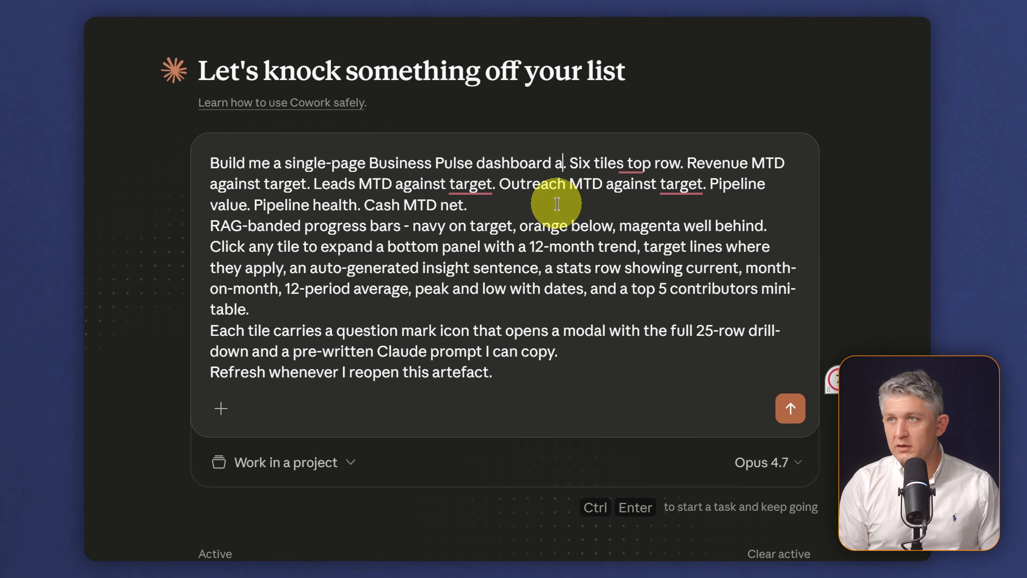
{"action": "type", "text": "Live Arti"}
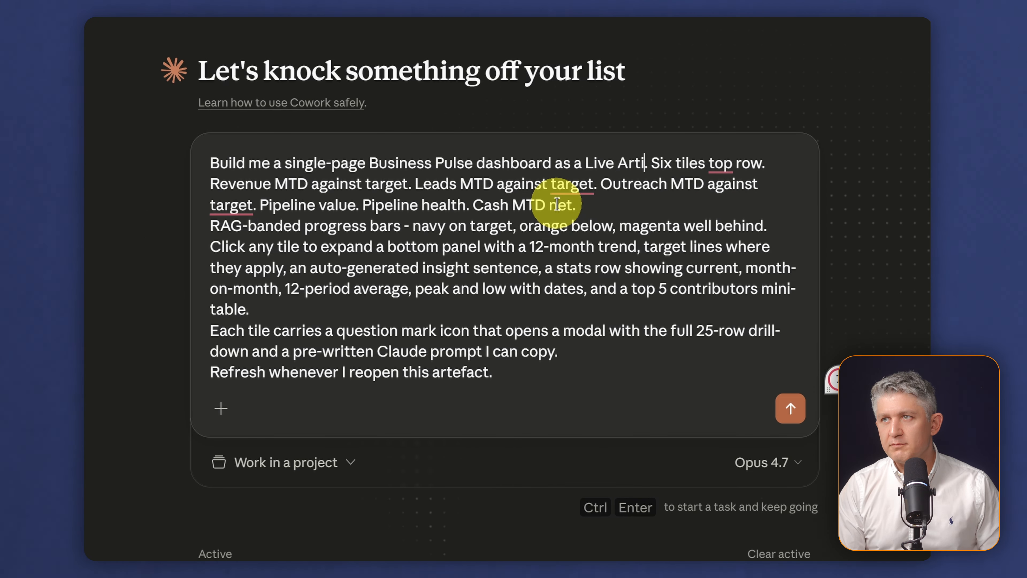
{"action": "type", "text": "fact"}
{"action": "left_click", "coordinate": [789, 412]}
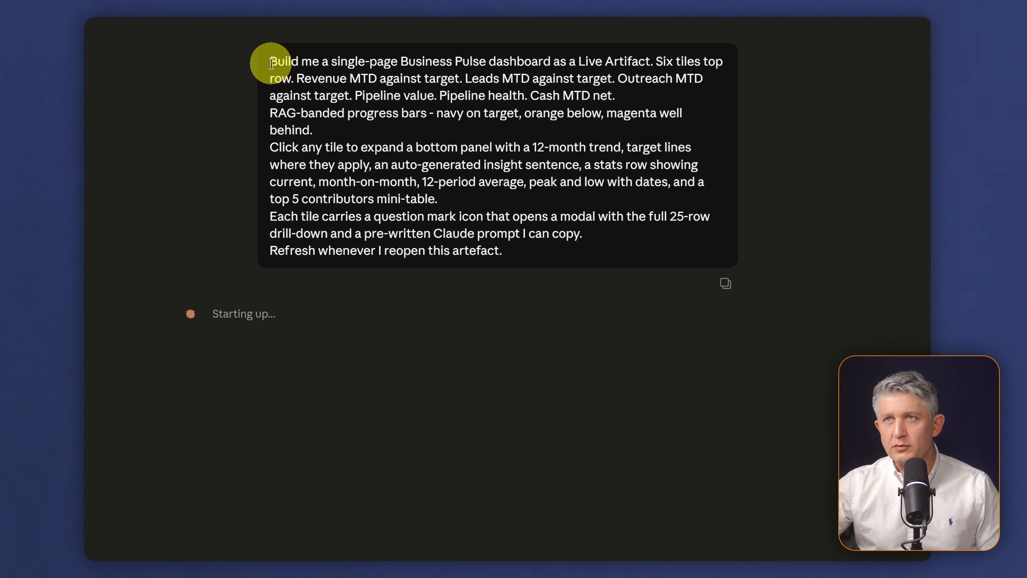
Review the submitted prompt's requirements for the six tiles, RAG-banded progress bars, 12-month trend panel, drill-down modal and refresh
{"action": "left_click_drag", "start_coordinate": [272, 64], "coordinate": [413, 62]}
{"action": "left_click", "coordinate": [458, 88]}
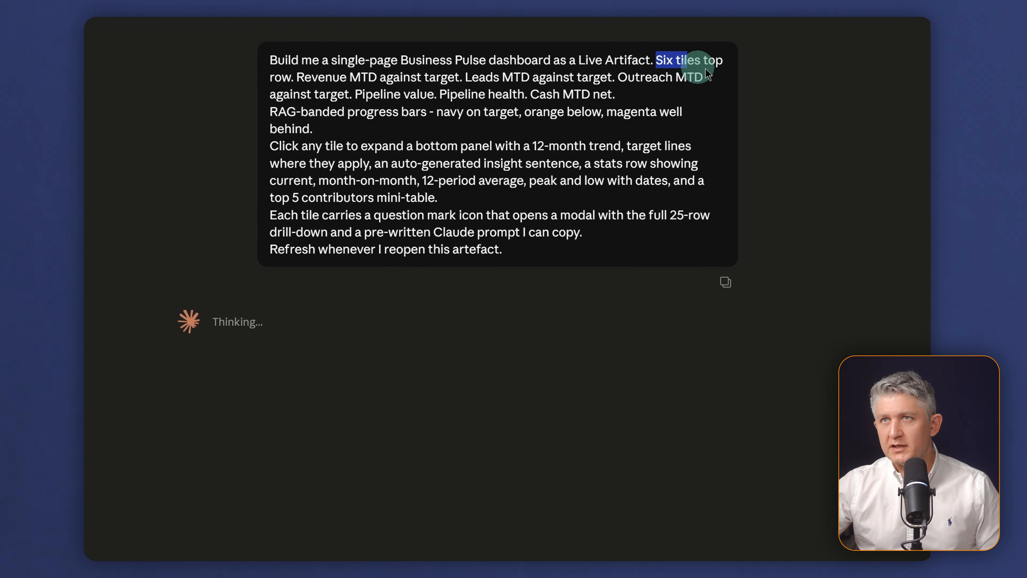
{"action": "left_click_drag", "start_coordinate": [705, 68], "coordinate": [706, 77]}
{"action": "left_click_drag", "start_coordinate": [460, 77], "coordinate": [591, 114]}
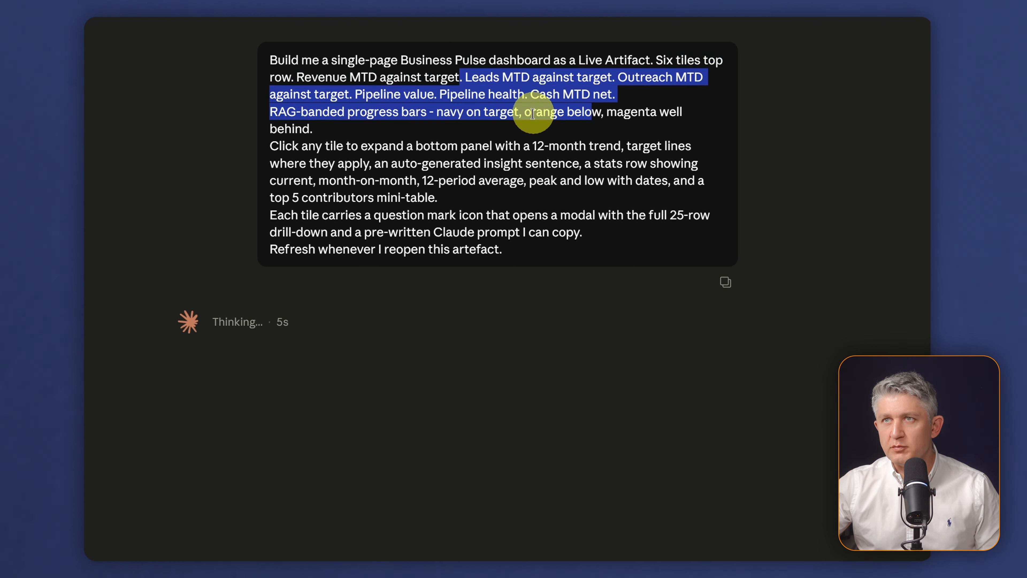
{"action": "left_click", "coordinate": [439, 113]}
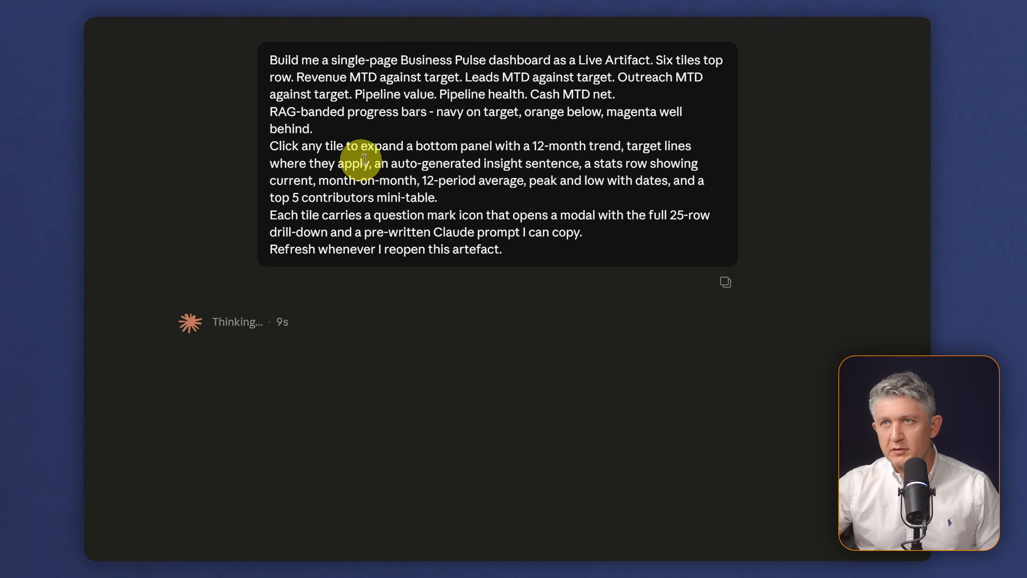
{"action": "left_click_drag", "start_coordinate": [268, 150], "coordinate": [504, 250]}
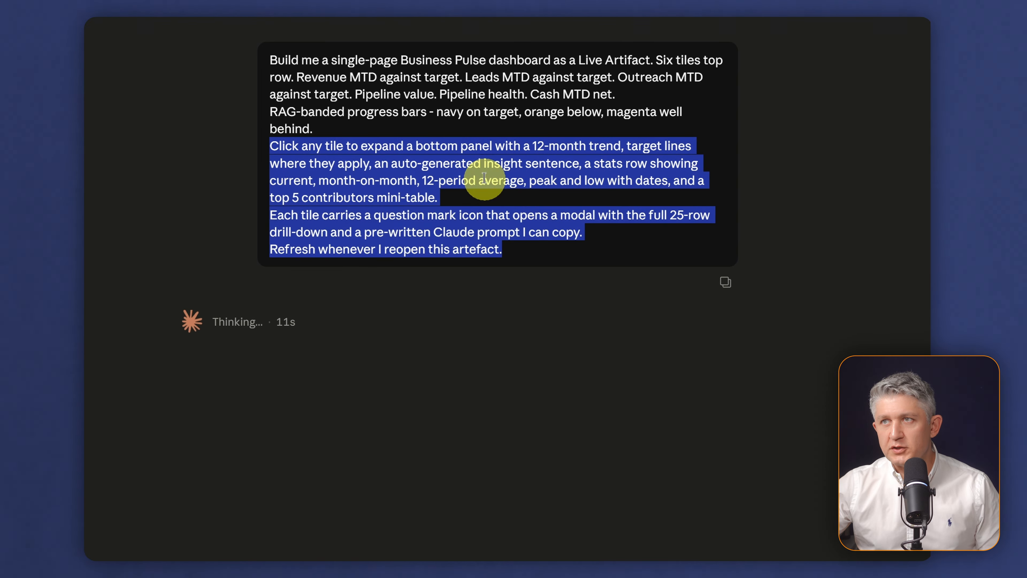
{"action": "left_click", "coordinate": [484, 179]}
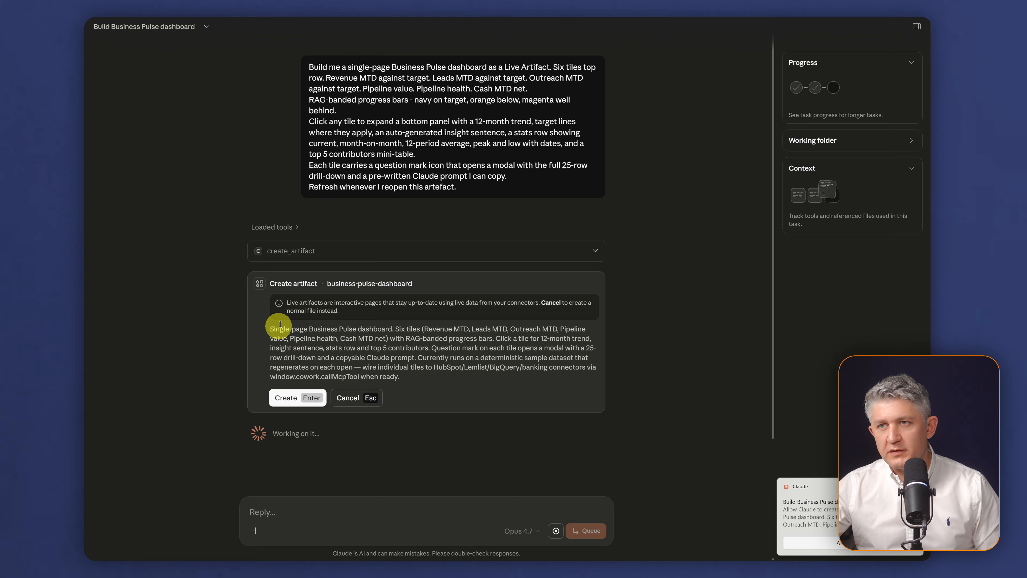
Approve creating the business-pulse-dashboard artifact and view the 12-month details of the Revenue, Leads, Outreach, Pipeline health and Pipeline value tiles
{"action": "left_click", "coordinate": [285, 398]}
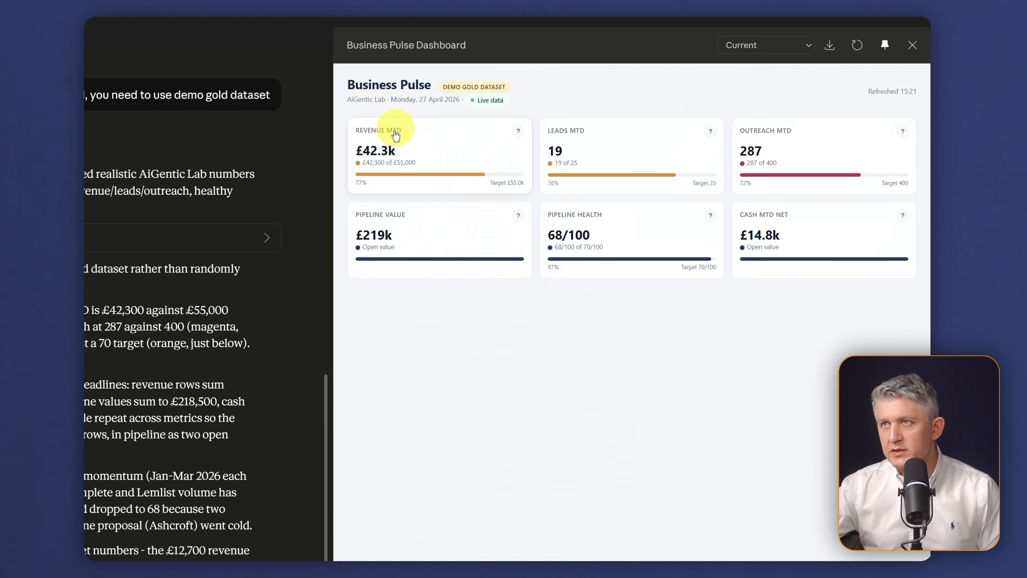
{"action": "left_click", "coordinate": [462, 161]}
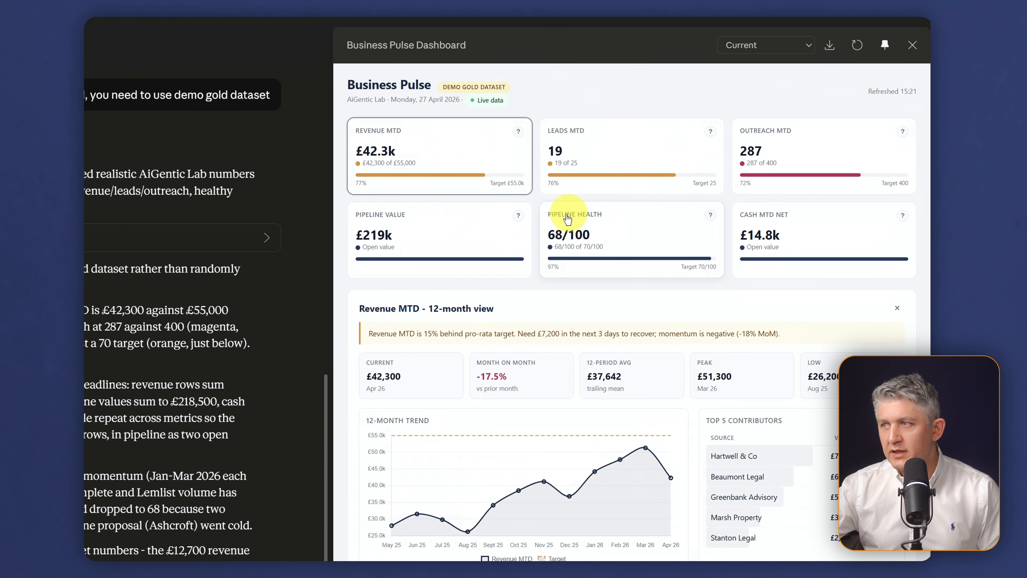
{"action": "left_click", "coordinate": [639, 151]}
{"action": "left_click", "coordinate": [791, 149]}
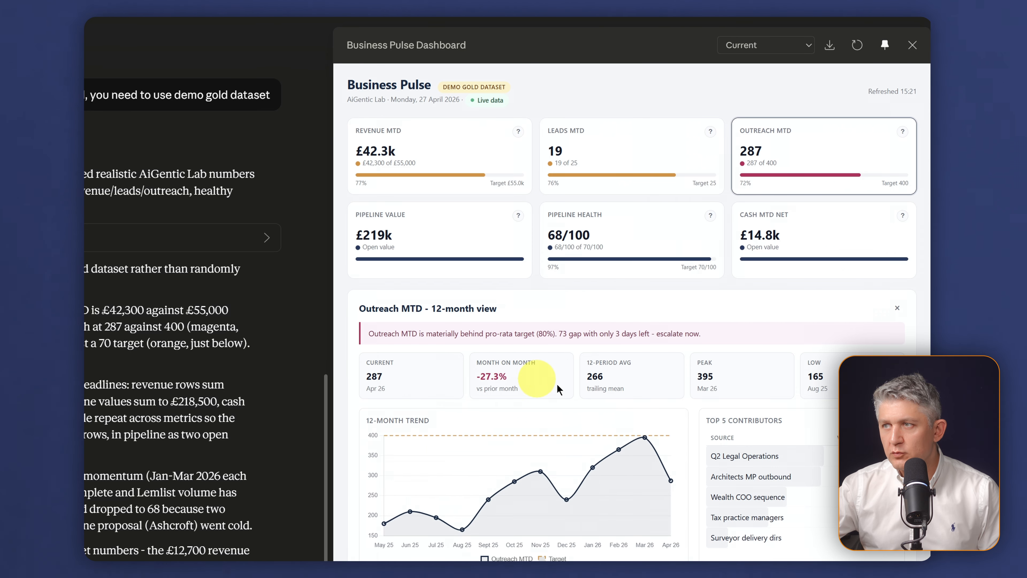
{"action": "left_click", "coordinate": [643, 225]}
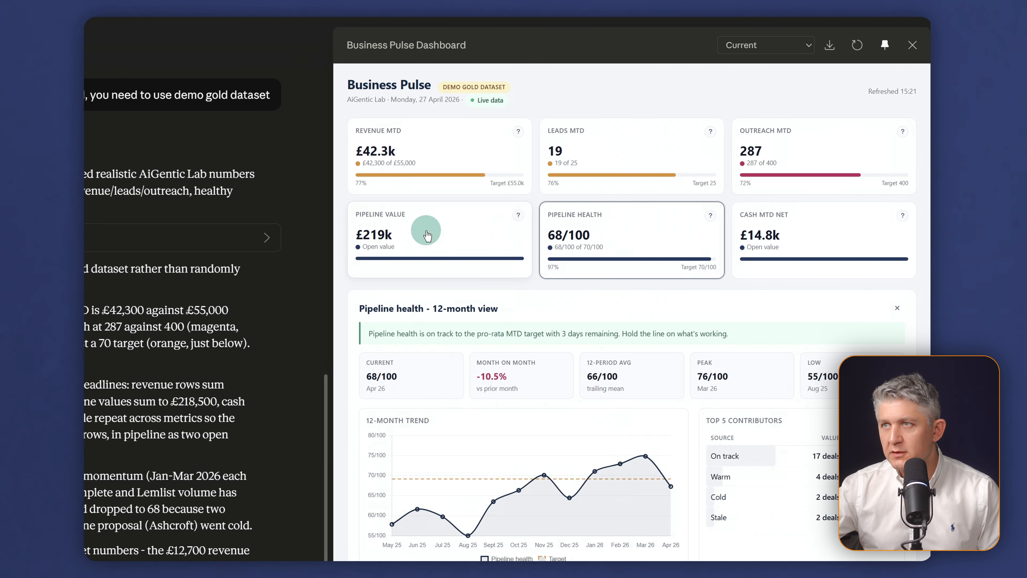
{"action": "left_click", "coordinate": [437, 233]}
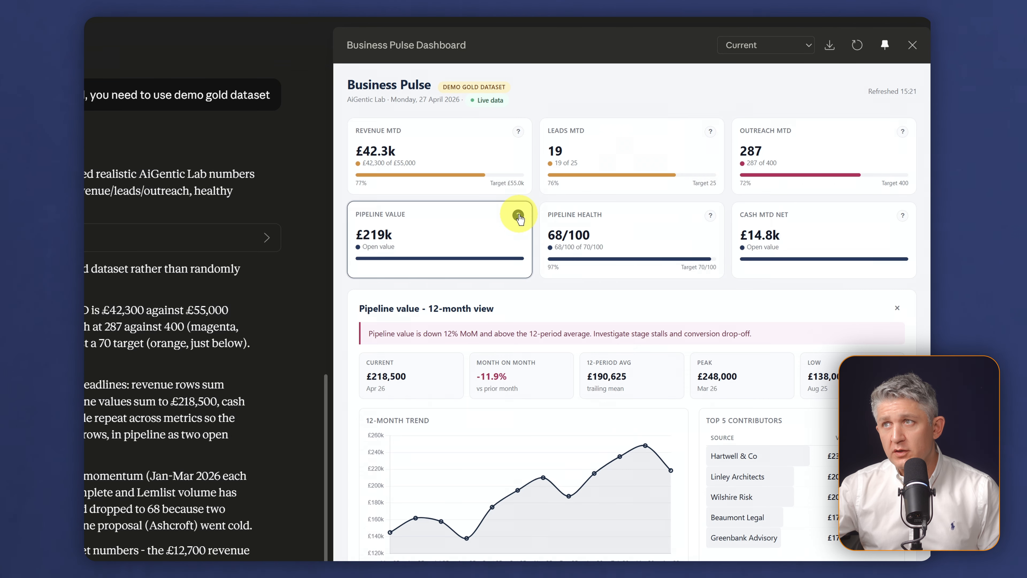
Copy the pre-written Claude prompt from the Pipeline value drill-down, submit it in a new task, and expand the full message
{"action": "left_click", "coordinate": [519, 216]}
{"action": "scroll", "coordinate": [515, 267], "scroll_direction": "down", "scroll_amount": 5}
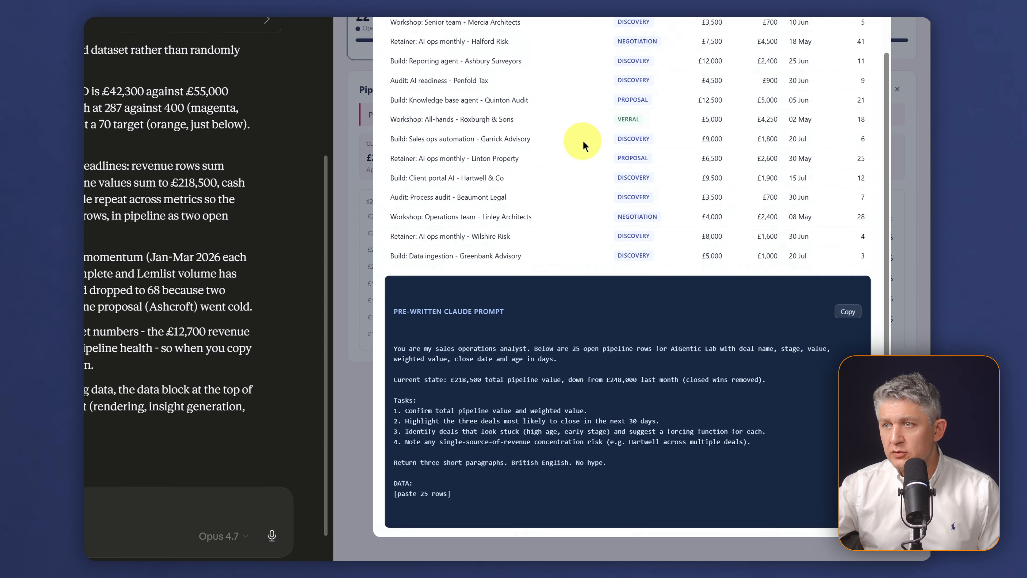
{"action": "left_click", "coordinate": [846, 307]}
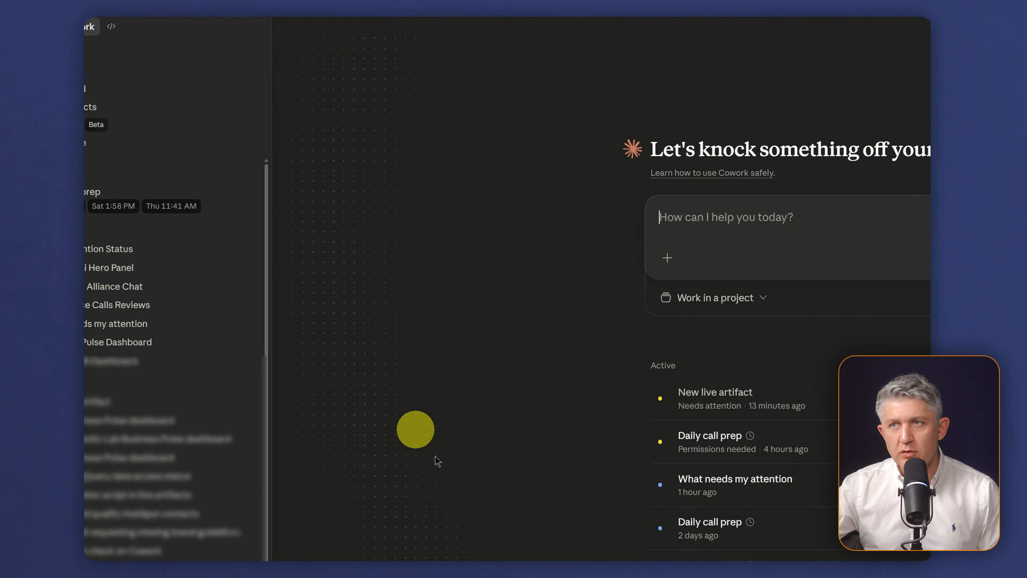
{"action": "key", "text": "ctrl+v"}
{"action": "left_click", "coordinate": [752, 374]}
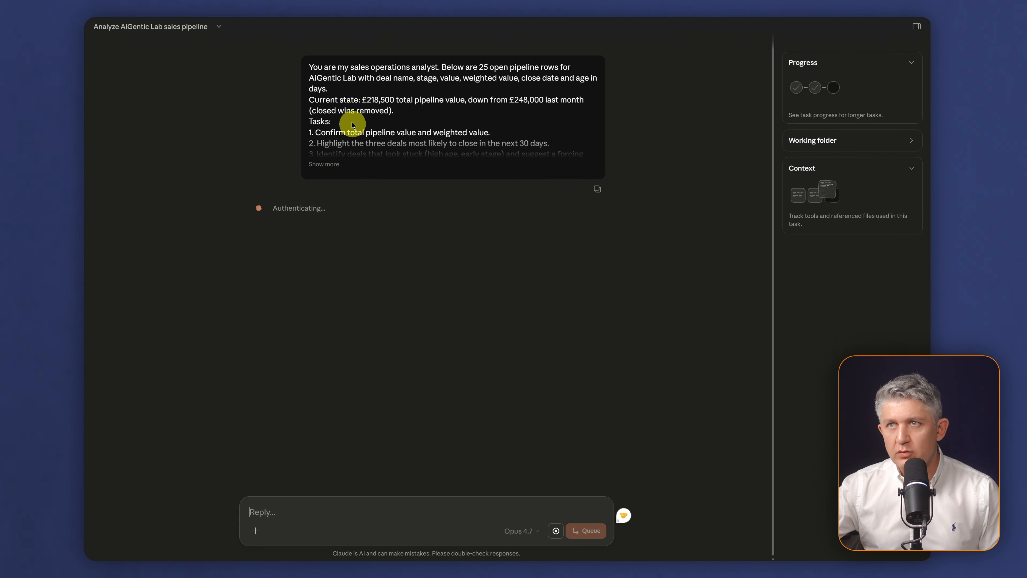
{"action": "left_click", "coordinate": [332, 166]}
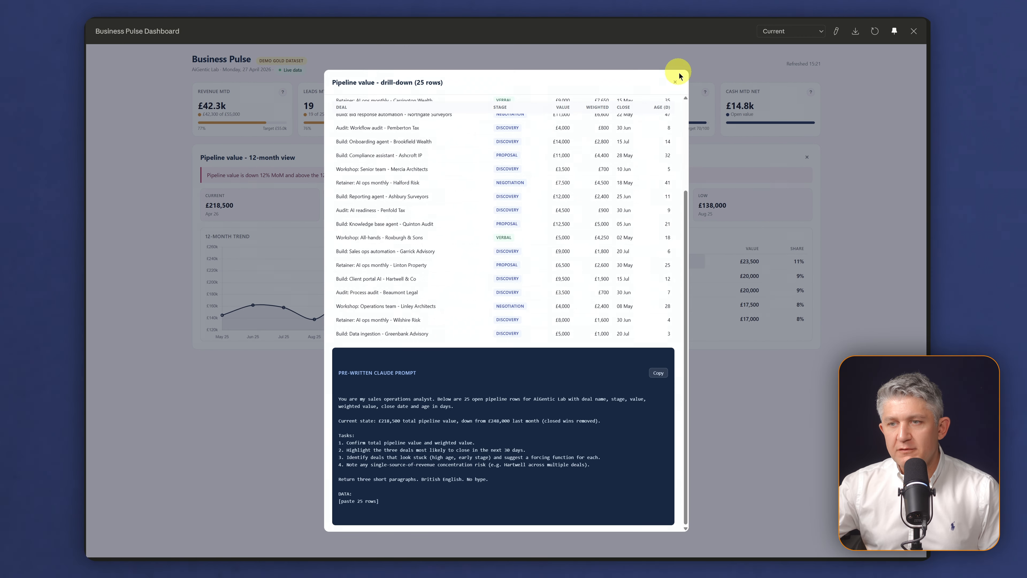
Close the Pipeline value drill-down and submit "Review the brand guide and apply them to the dashboard" with the brand guidelines PDF
{"action": "left_click", "coordinate": [675, 84]}
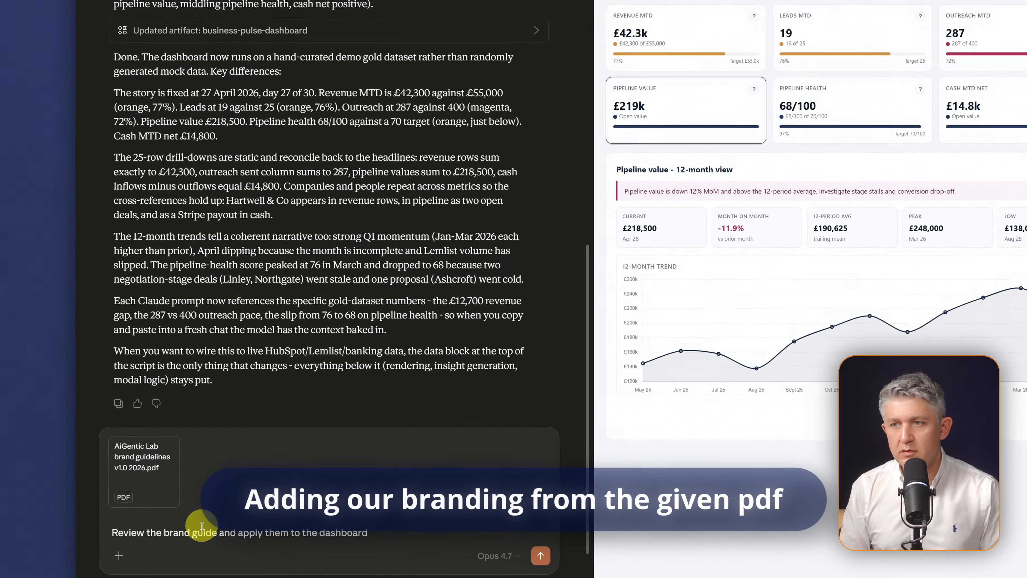
{"action": "key", "text": "Return"}
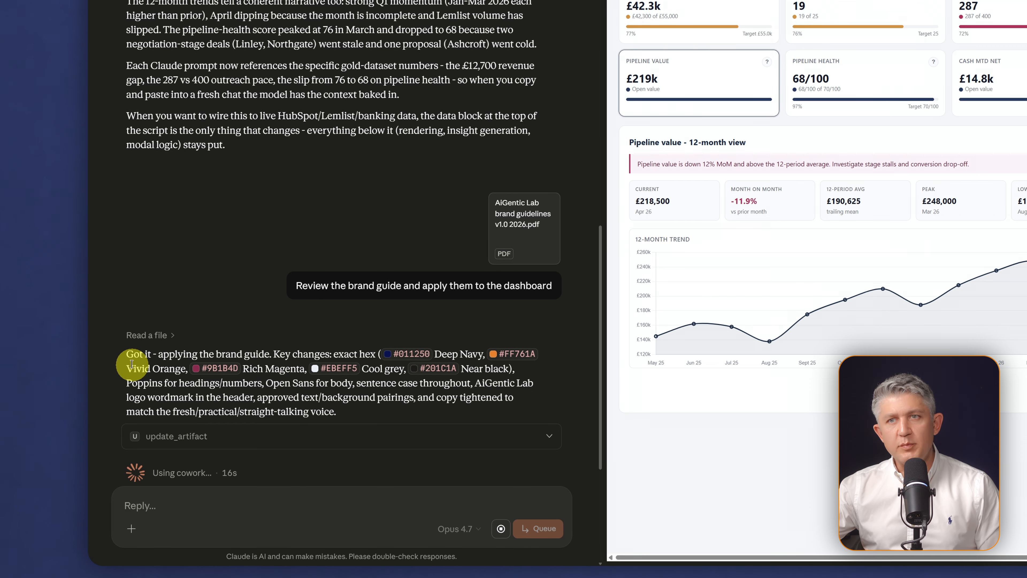
{"action": "left_click_drag", "start_coordinate": [126, 358], "coordinate": [306, 414]}
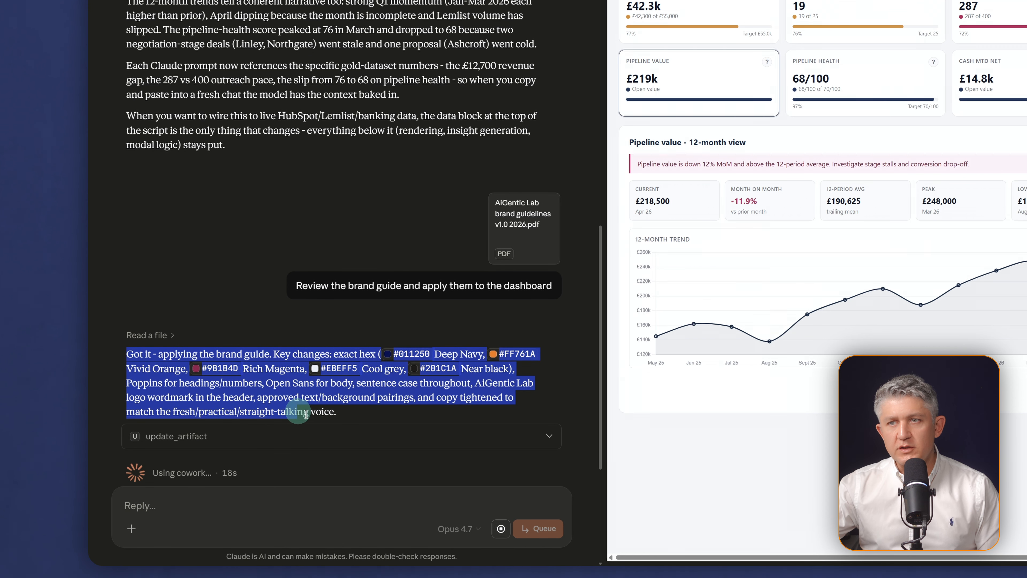
{"action": "left_click", "coordinate": [339, 414]}
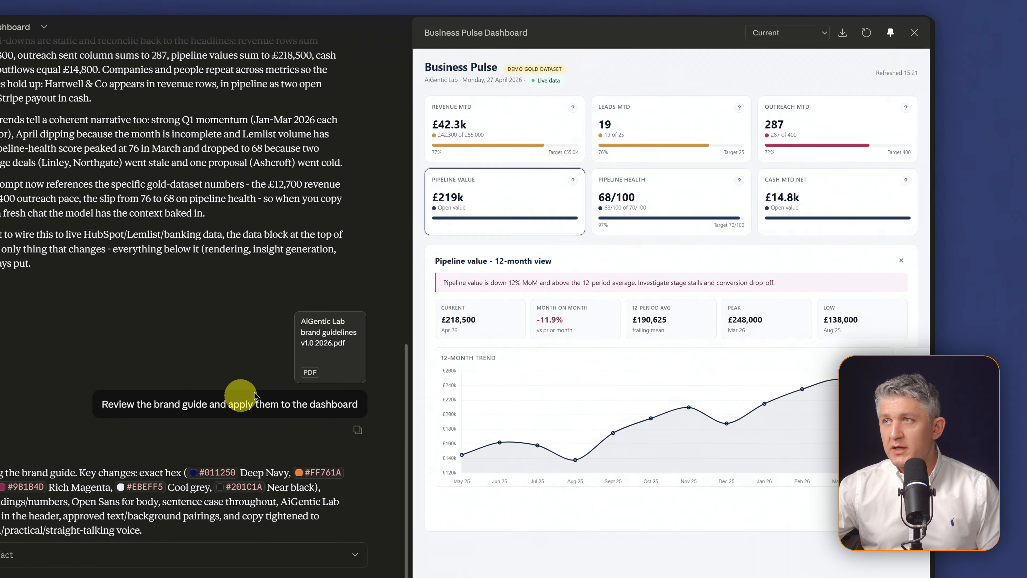
Check the dashboard's saved versions and approve the brand guideline update to the business-pulse-dashboard artifact
{"action": "left_click", "coordinate": [777, 34]}
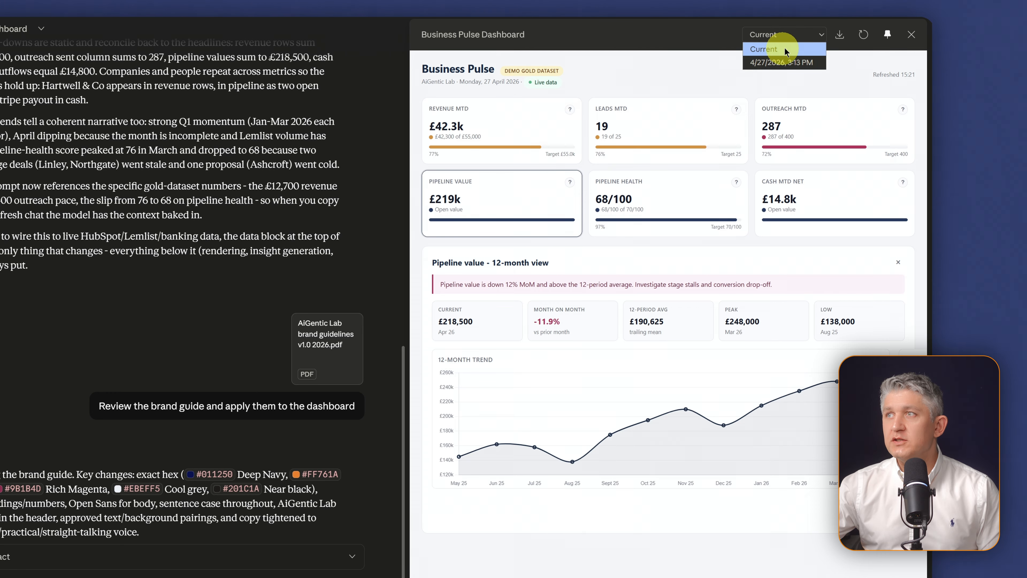
{"action": "left_click", "coordinate": [697, 61]}
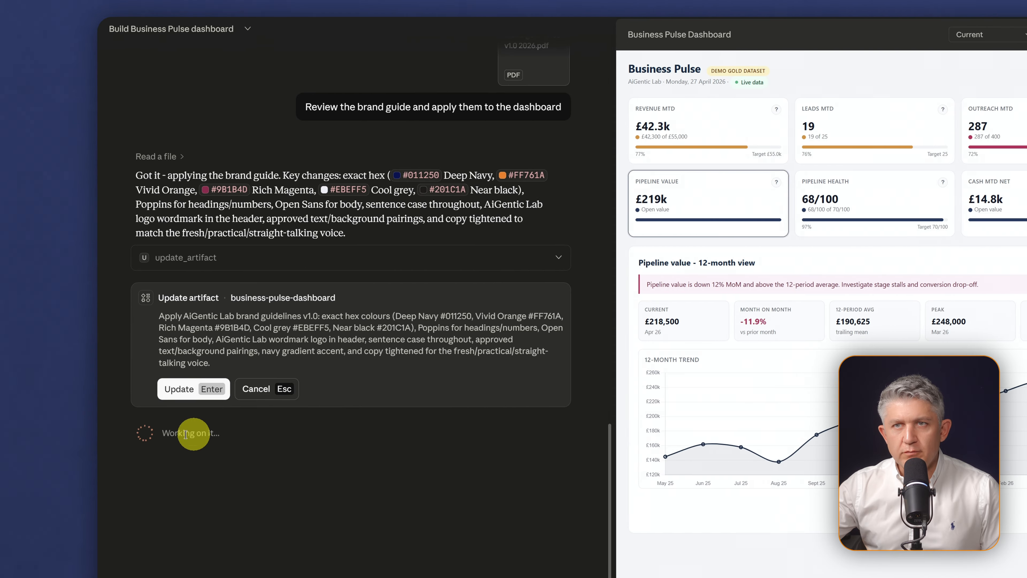
{"action": "left_click", "coordinate": [178, 386]}
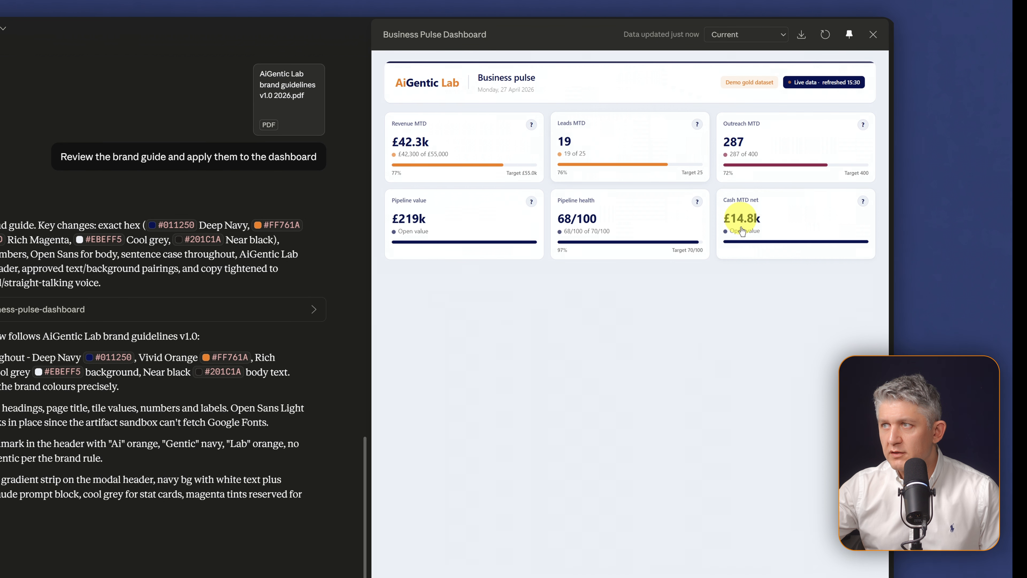
Examine the rebranded Leads MTD 12-month view and its drill-down with the pre-written Claude prompt, then close the drill-down
{"action": "left_click", "coordinate": [648, 170]}
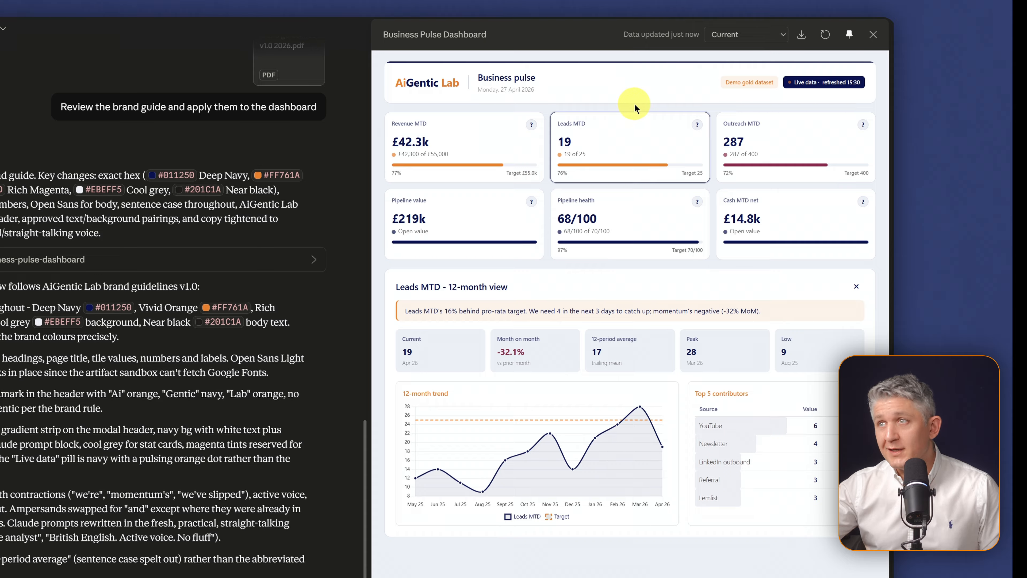
{"action": "left_click", "coordinate": [697, 128]}
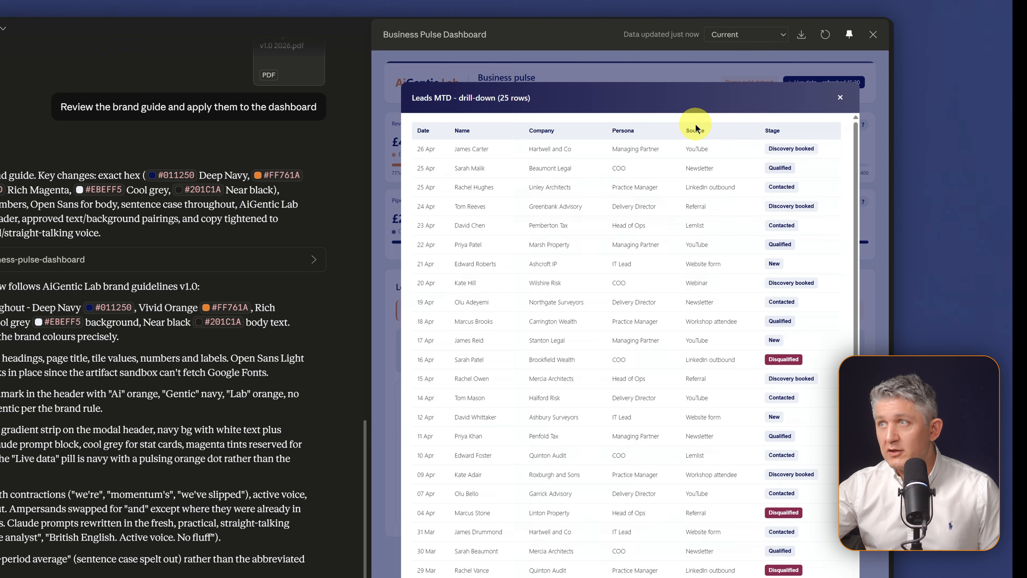
{"action": "scroll", "coordinate": [688, 291], "scroll_direction": "down", "scroll_amount": 5}
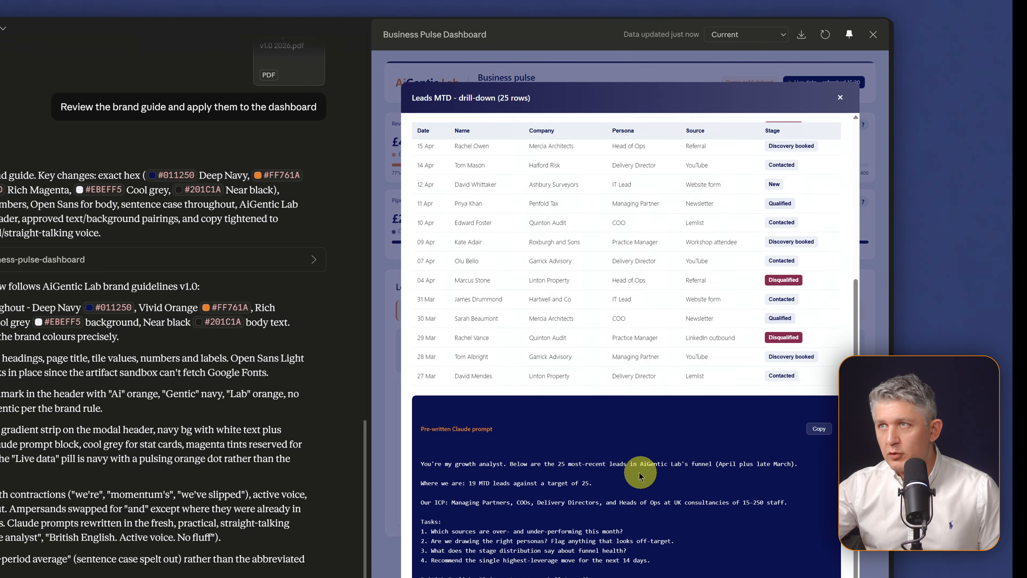
{"action": "left_click", "coordinate": [839, 99]}
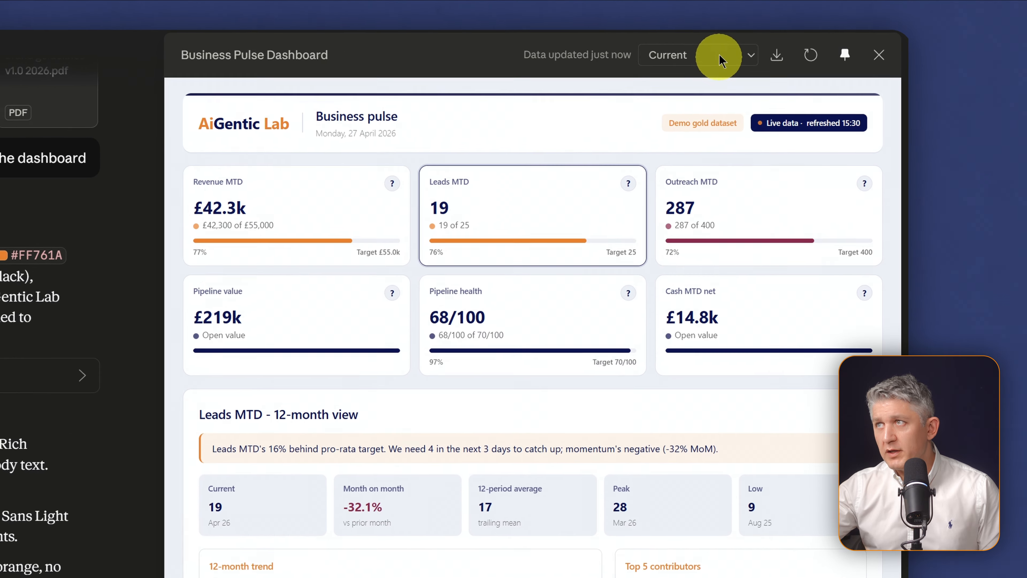
Export the Business Pulse dashboard as business-pulse-dashboard.pdf in Downloads and review the PDF's pages
{"action": "left_click", "coordinate": [763, 34]}
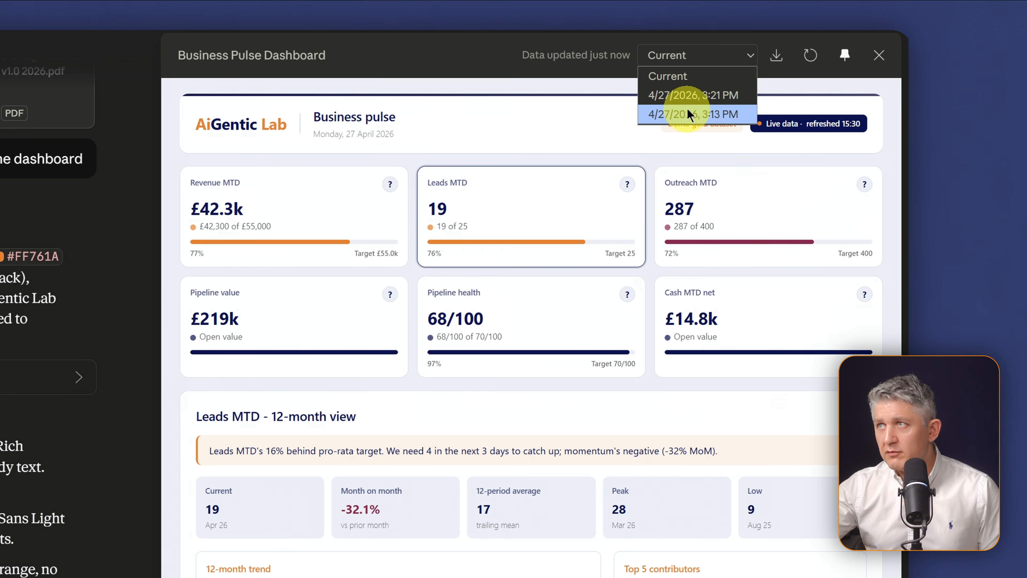
{"action": "left_click", "coordinate": [551, 119]}
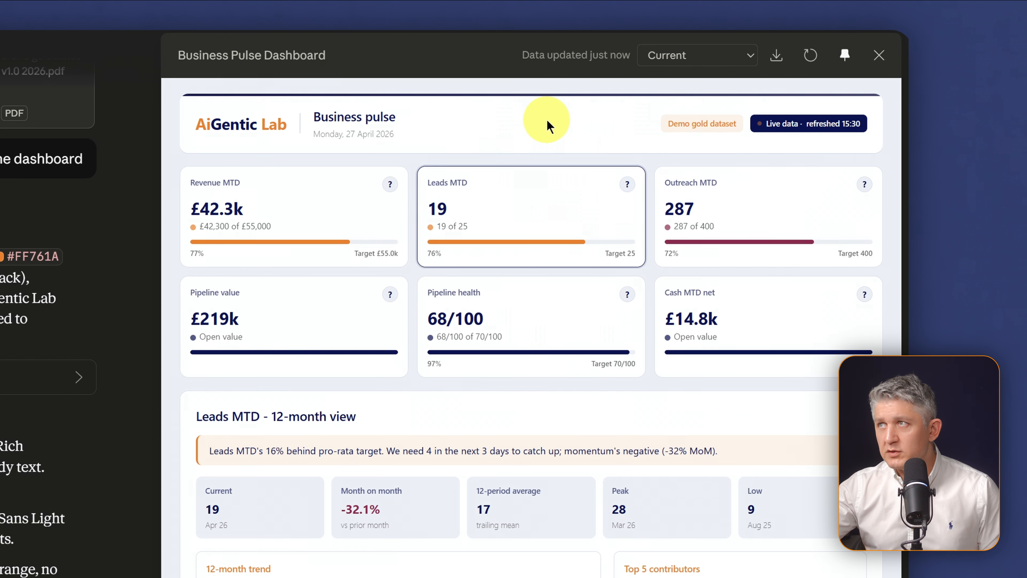
{"action": "left_click", "coordinate": [776, 58]}
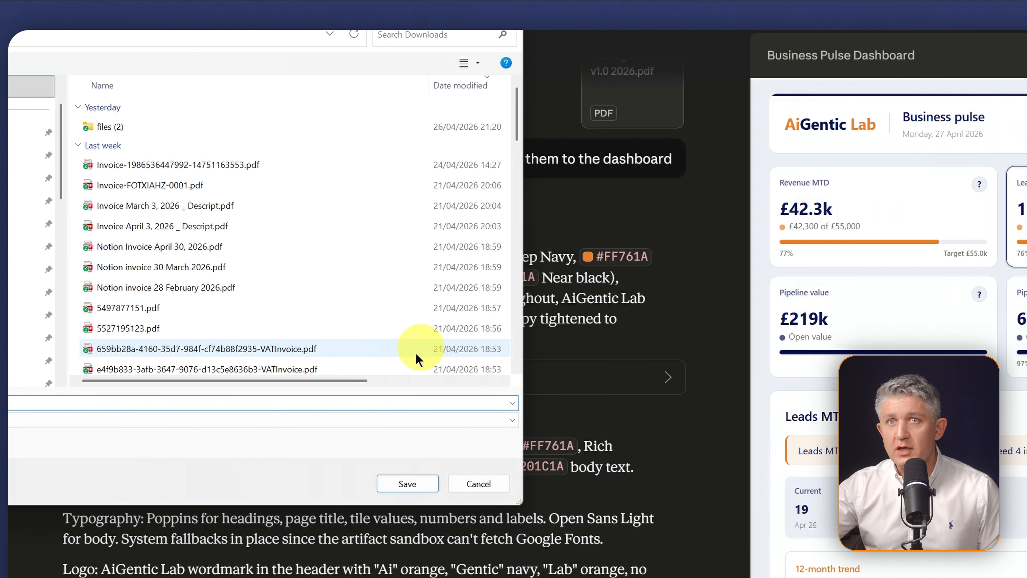
{"action": "left_click", "coordinate": [407, 484]}
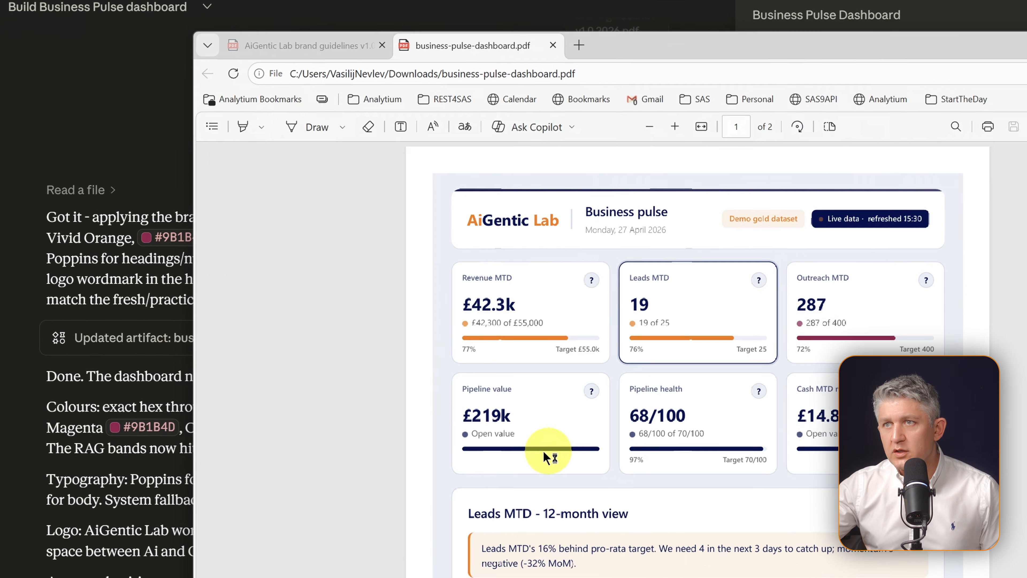
{"action": "scroll", "coordinate": [418, 472], "scroll_direction": "down", "scroll_amount": 8}
{"action": "scroll", "coordinate": [467, 549], "scroll_direction": "down", "scroll_amount": 3}
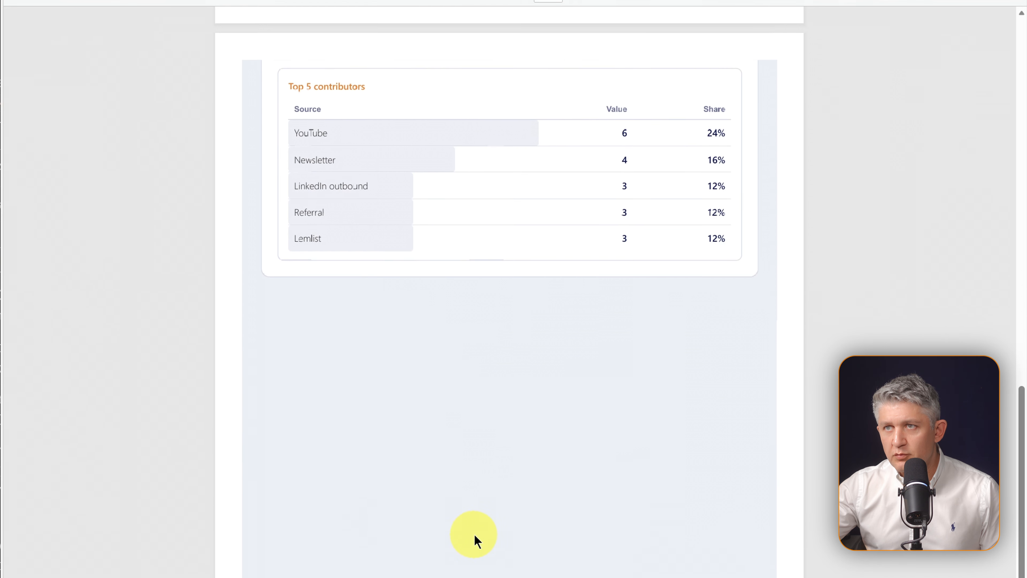
{"action": "scroll", "coordinate": [474, 539], "scroll_direction": "up", "scroll_amount": 15}
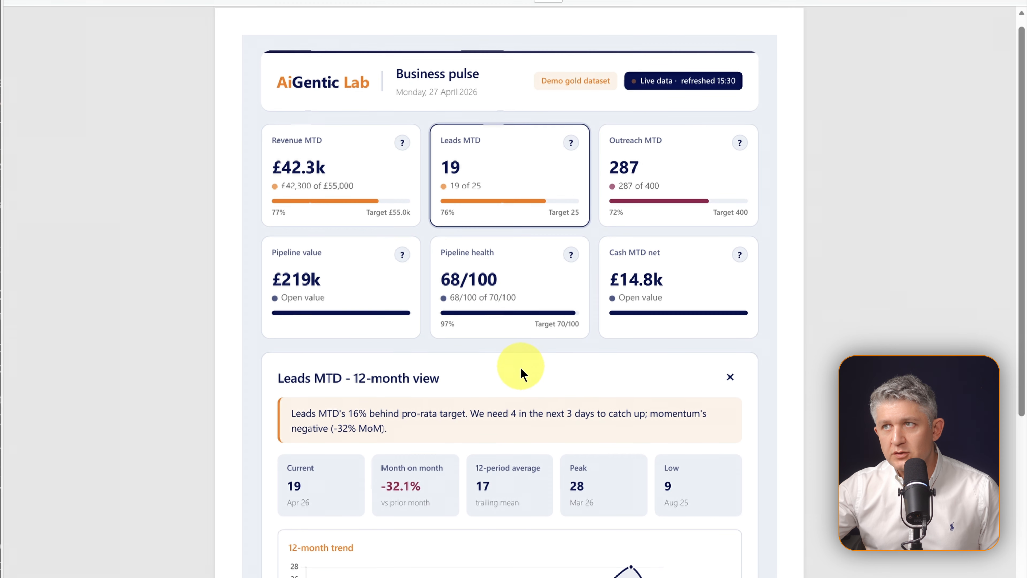
{"action": "scroll", "coordinate": [522, 371], "scroll_direction": "down", "scroll_amount": 10}
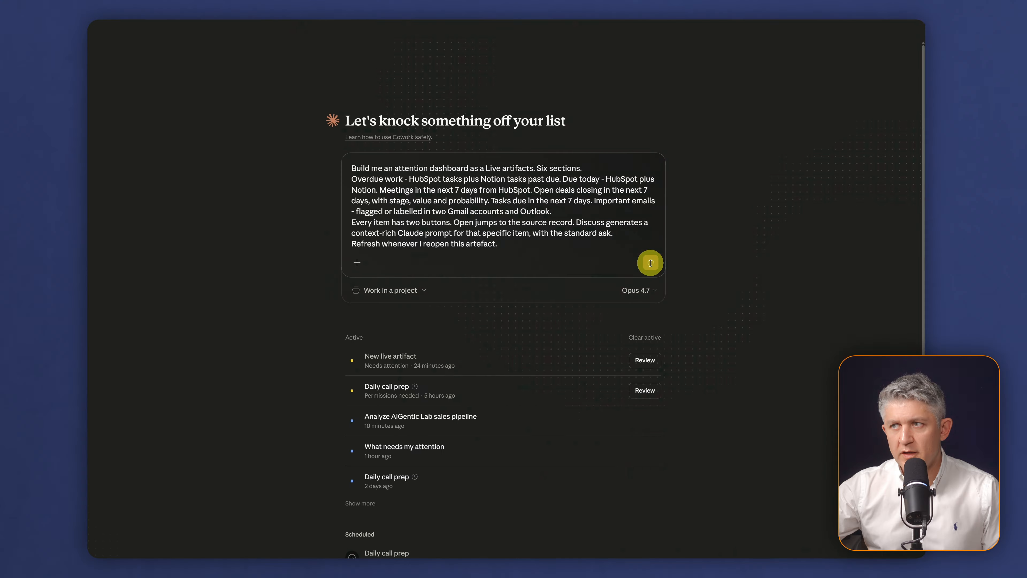
Submit the prompt for a six-section attention dashboard as a live artifact and review its section requirements and Open and Discuss button instructions
{"action": "left_click", "coordinate": [649, 261]}
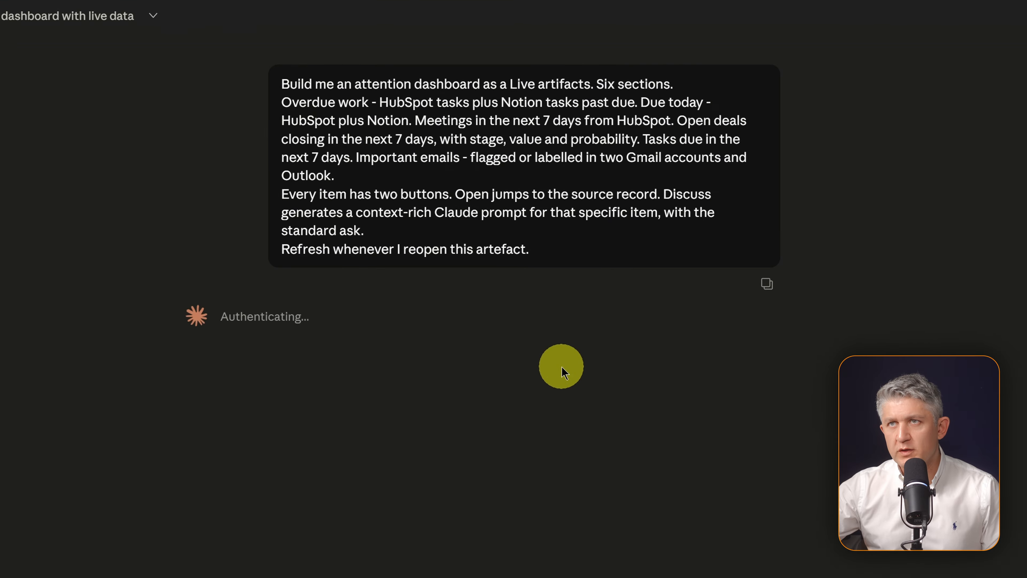
{"action": "left_click_drag", "start_coordinate": [282, 84], "coordinate": [684, 83]}
{"action": "left_click", "coordinate": [594, 98]}
{"action": "left_click", "coordinate": [607, 108]}
{"action": "left_click_drag", "start_coordinate": [281, 109], "coordinate": [429, 103]}
{"action": "left_click", "coordinate": [414, 110]}
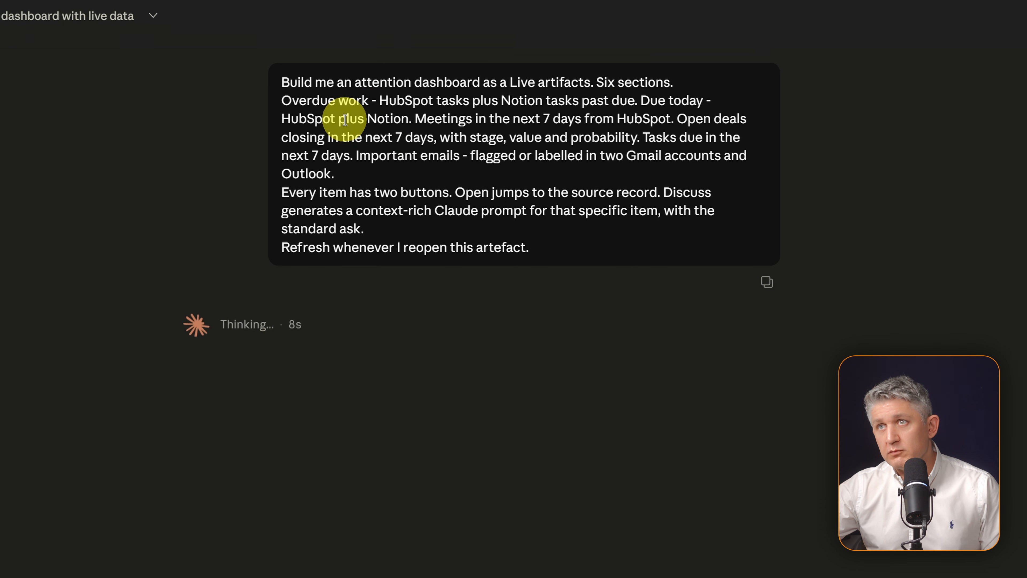
{"action": "left_click_drag", "start_coordinate": [417, 119], "coordinate": [666, 120]}
{"action": "left_click", "coordinate": [540, 165]}
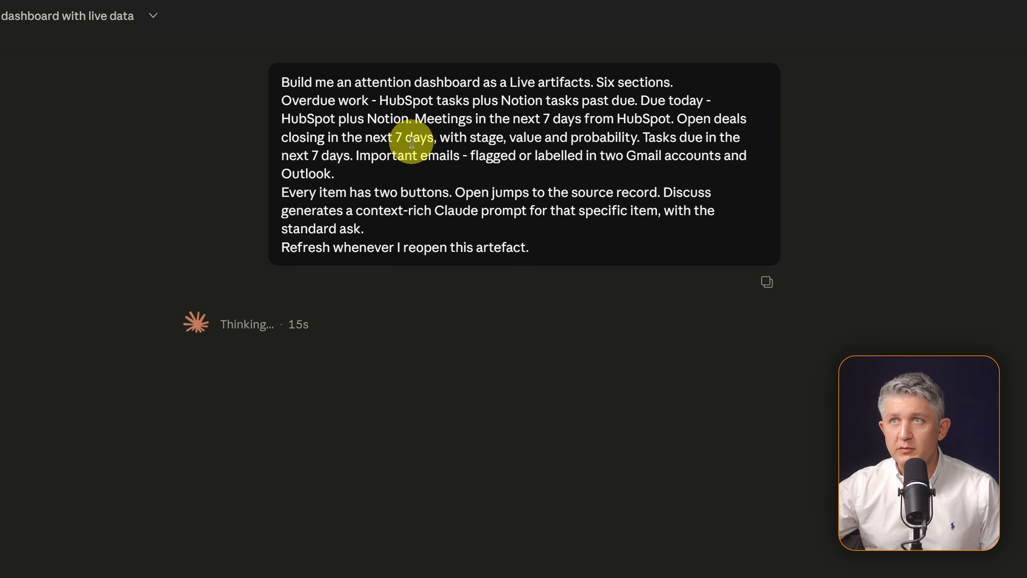
{"action": "left_click_drag", "start_coordinate": [300, 137], "coordinate": [568, 137]}
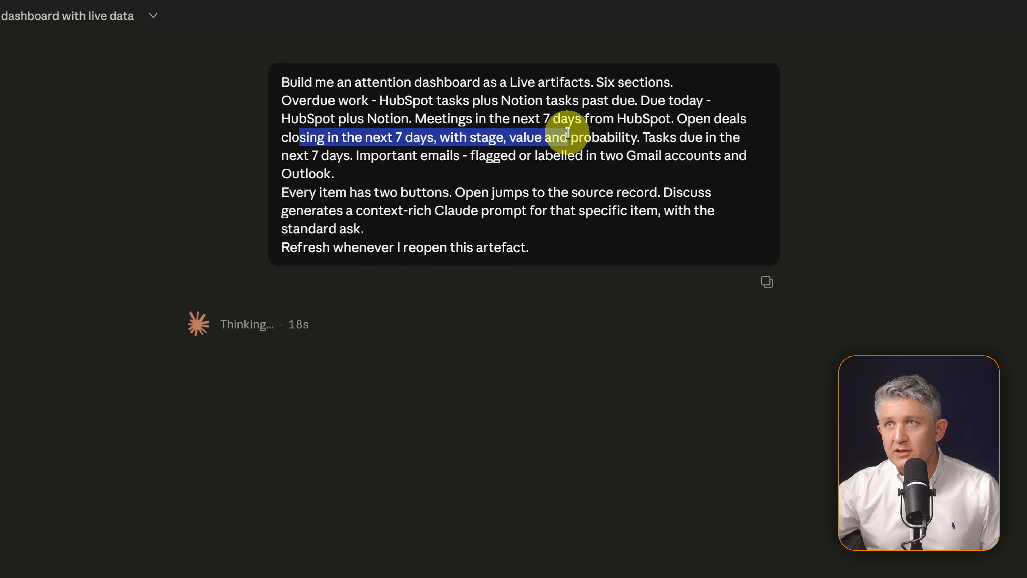
{"action": "left_click", "coordinate": [593, 153]}
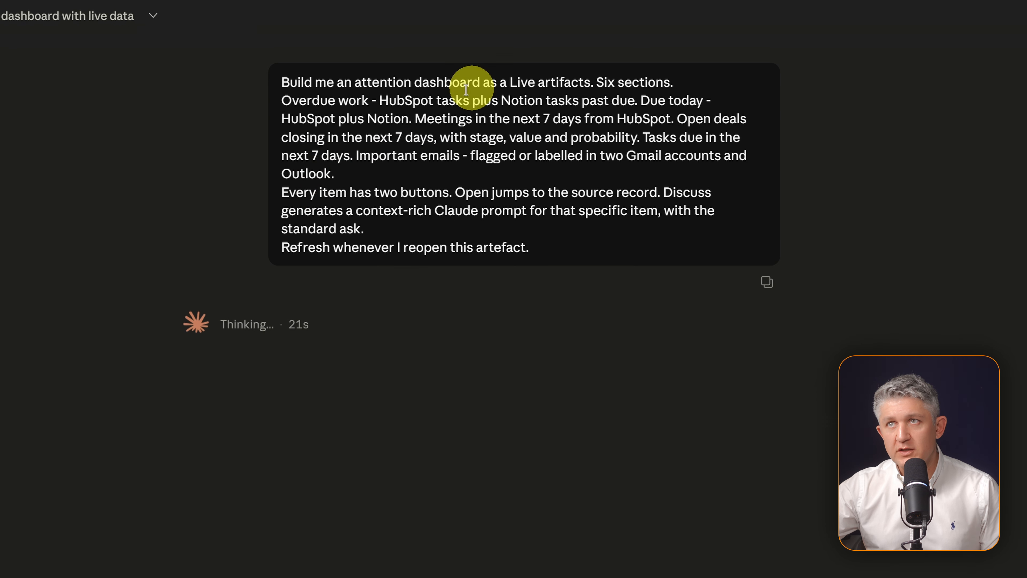
{"action": "left_click_drag", "start_coordinate": [280, 191], "coordinate": [665, 216]}
{"action": "left_click", "coordinate": [452, 195]}
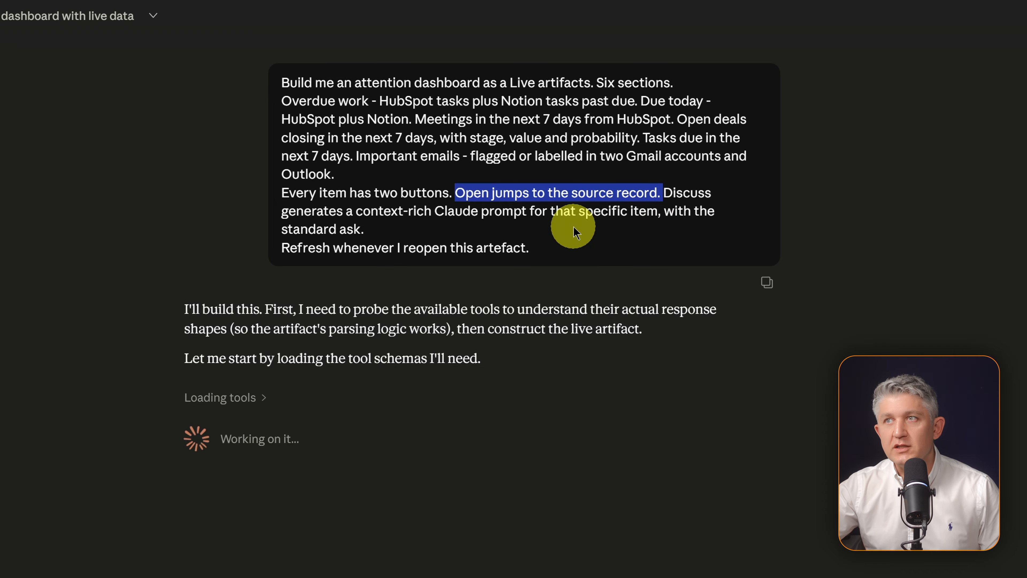
{"action": "left_click_drag", "start_coordinate": [663, 193], "coordinate": [521, 216]}
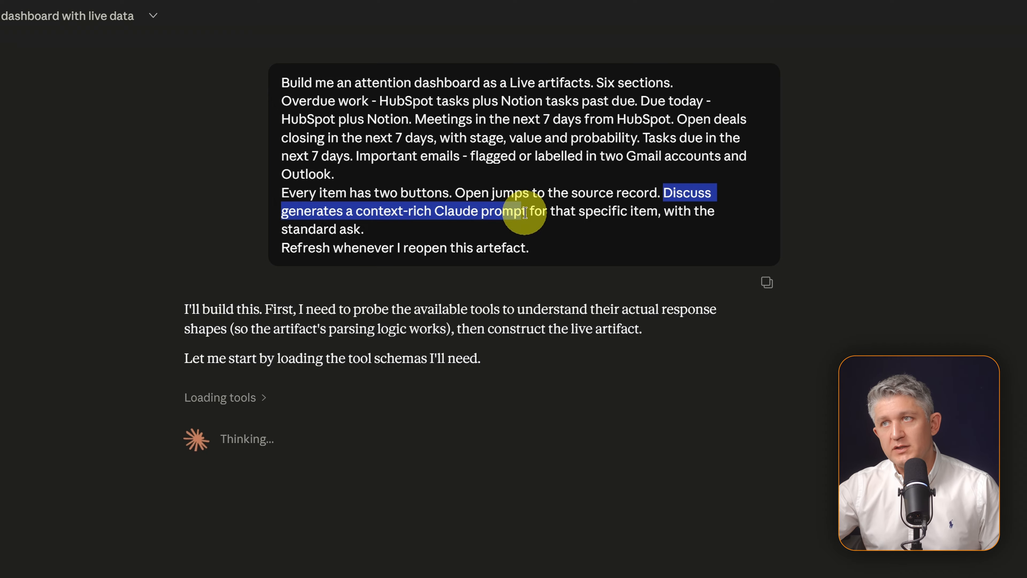
{"action": "left_click", "coordinate": [427, 227]}
Examine Claude's check of the HubSpot, Gmail, Notion and Outlook connections and the answered setup questions
{"action": "scroll", "coordinate": [425, 218], "scroll_direction": "down", "scroll_amount": 8}
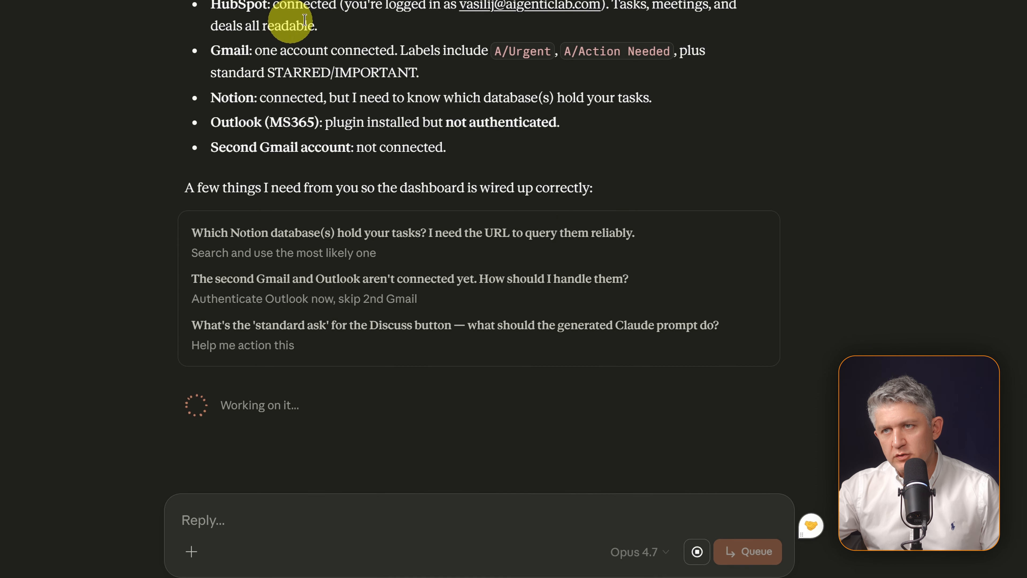
{"action": "scroll", "coordinate": [305, 20], "scroll_direction": "up", "scroll_amount": 5}
{"action": "left_click_drag", "start_coordinate": [184, 165], "coordinate": [504, 346]}
{"action": "left_click", "coordinate": [501, 345]}
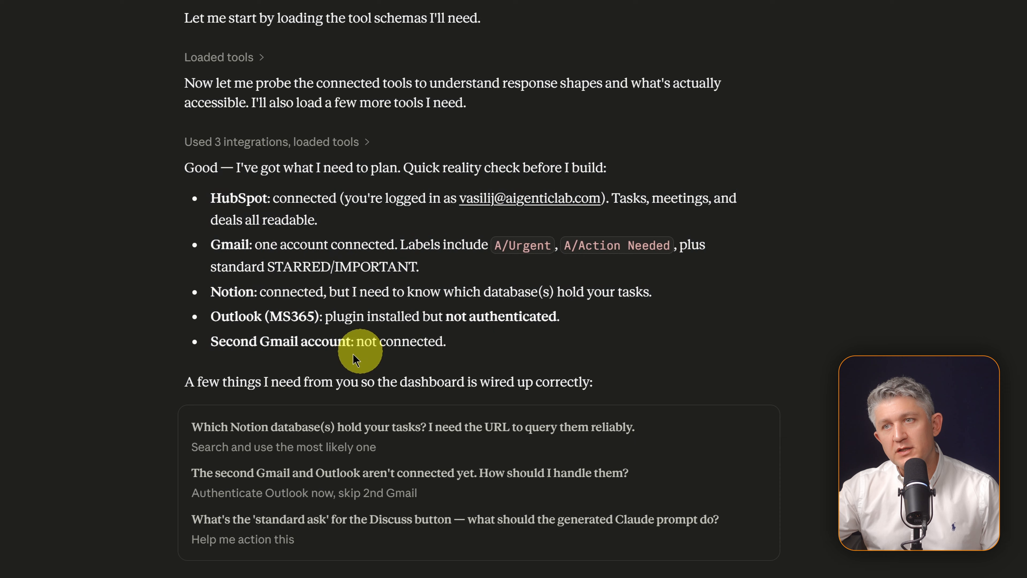
{"action": "left_click_drag", "start_coordinate": [193, 425], "coordinate": [464, 552]}
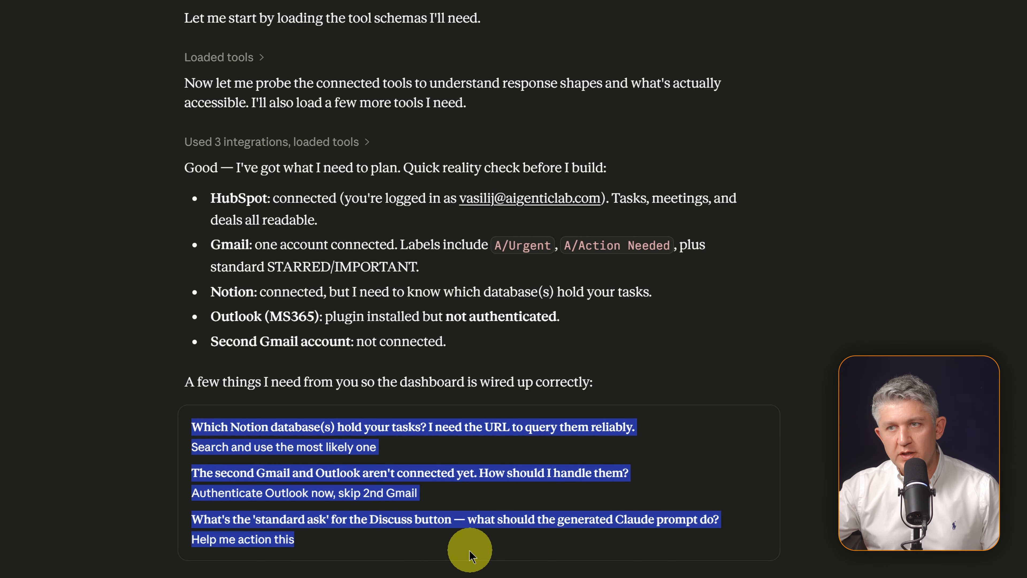
{"action": "left_click", "coordinate": [347, 528]}
{"action": "scroll", "coordinate": [342, 526], "scroll_direction": "down", "scroll_amount": 1}
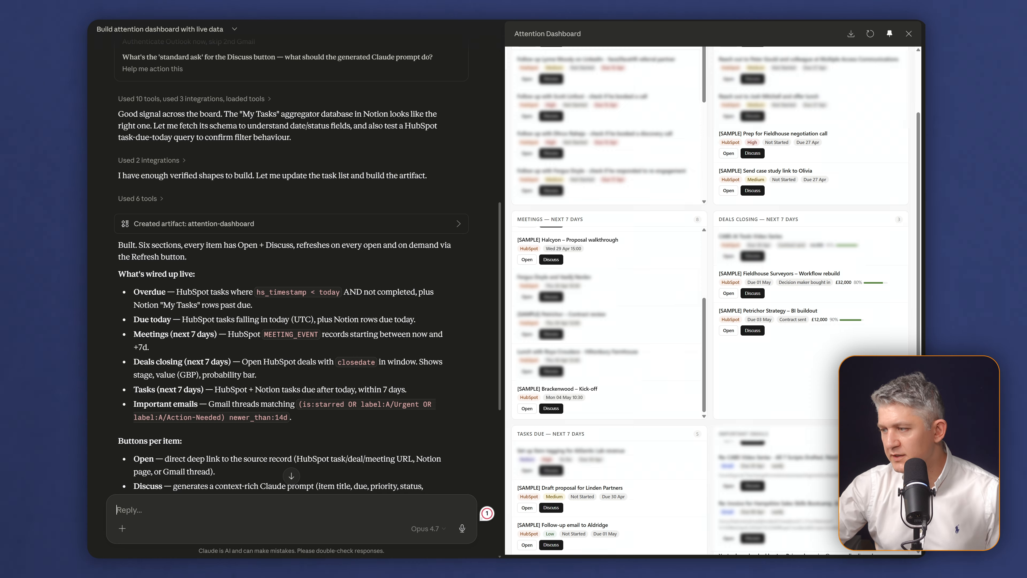
Submit a request with the AiGentic Lab brand guidelines PDF to theme the dashboard and retrieve latest Outlook emails through Composio, and review Claude's progress
{"action": "type", "text": "REvie"}
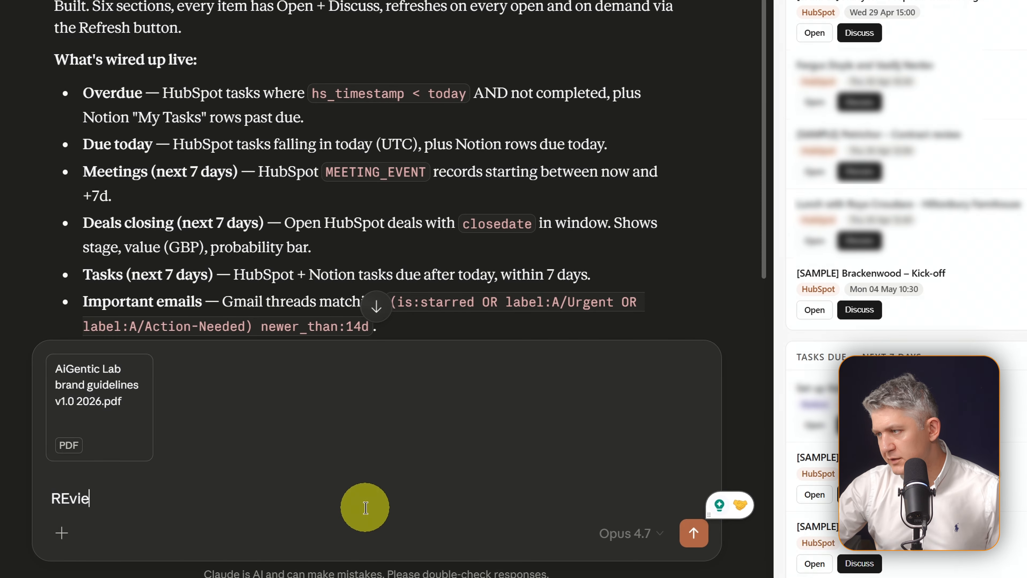
{"action": "type", "text": "w the Aigentic theme file and apply to the dashboard. Also, connect to Outlook using"}
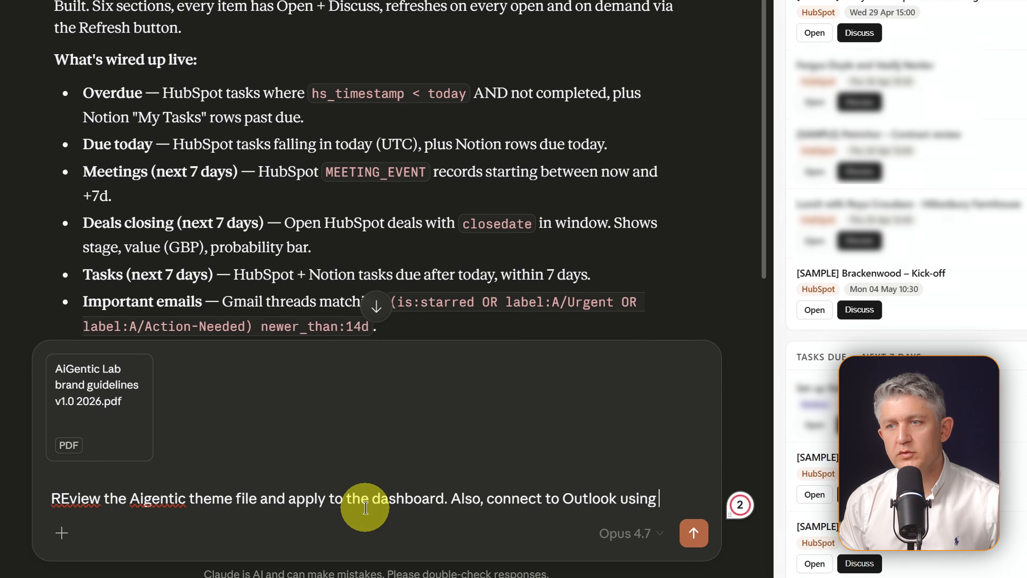
{"action": "type", "text": "Composio plugin to retrieve latest e"}
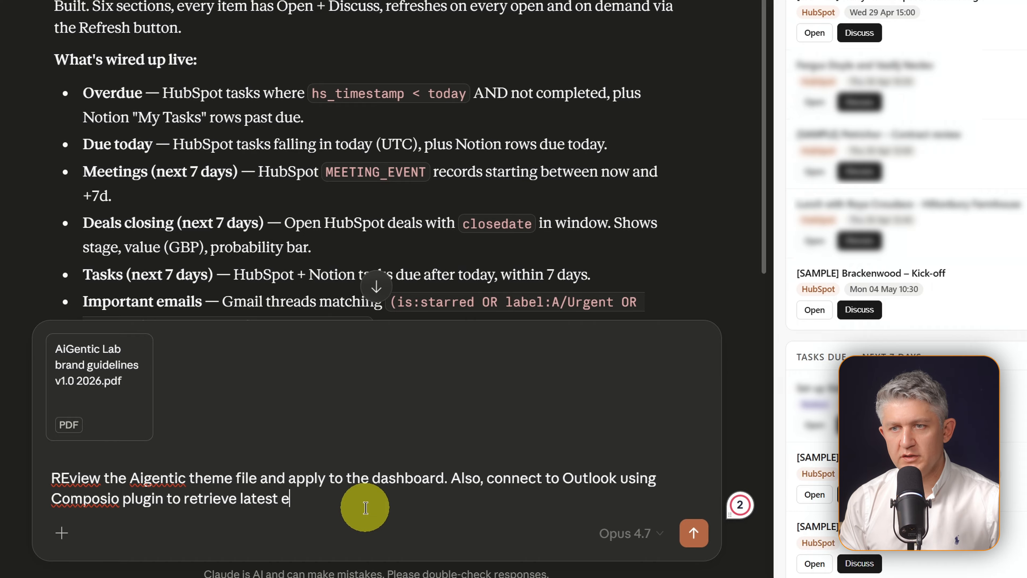
{"action": "type", "text": "mails"}
{"action": "key", "text": "Return"}
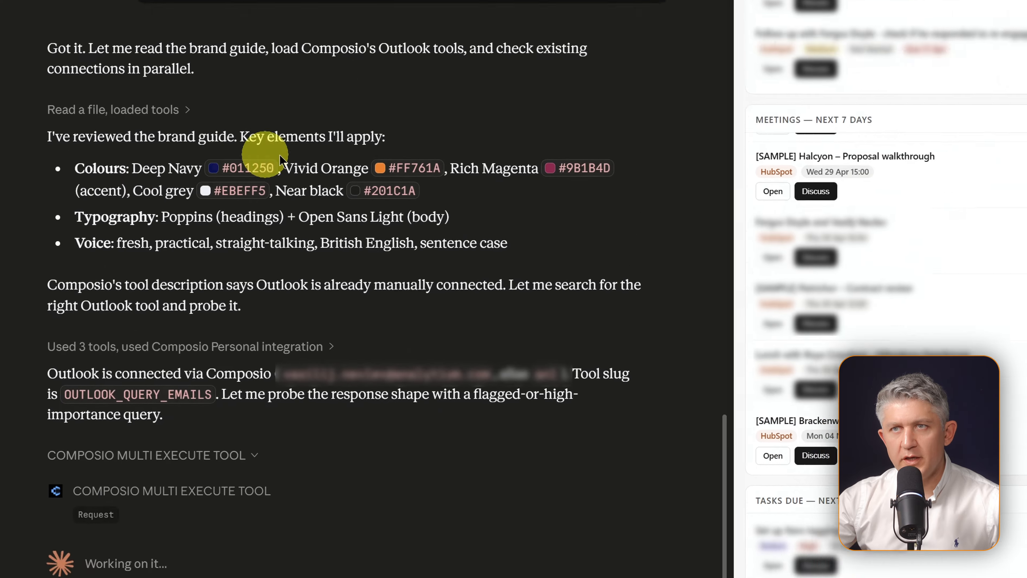
{"action": "scroll", "coordinate": [137, 336], "scroll_direction": "up", "scroll_amount": 5}
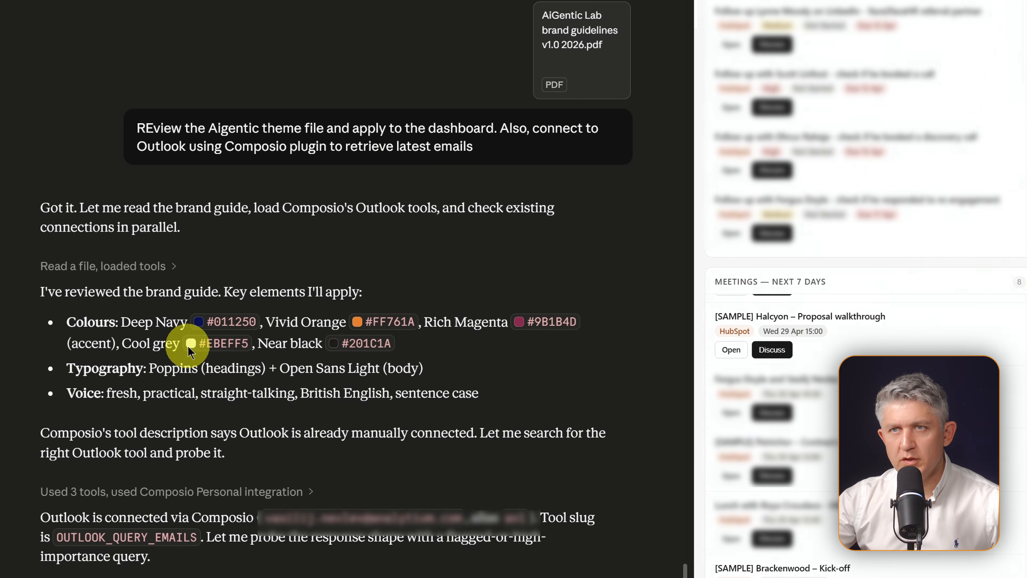
{"action": "scroll", "coordinate": [132, 322], "scroll_direction": "down", "scroll_amount": 1}
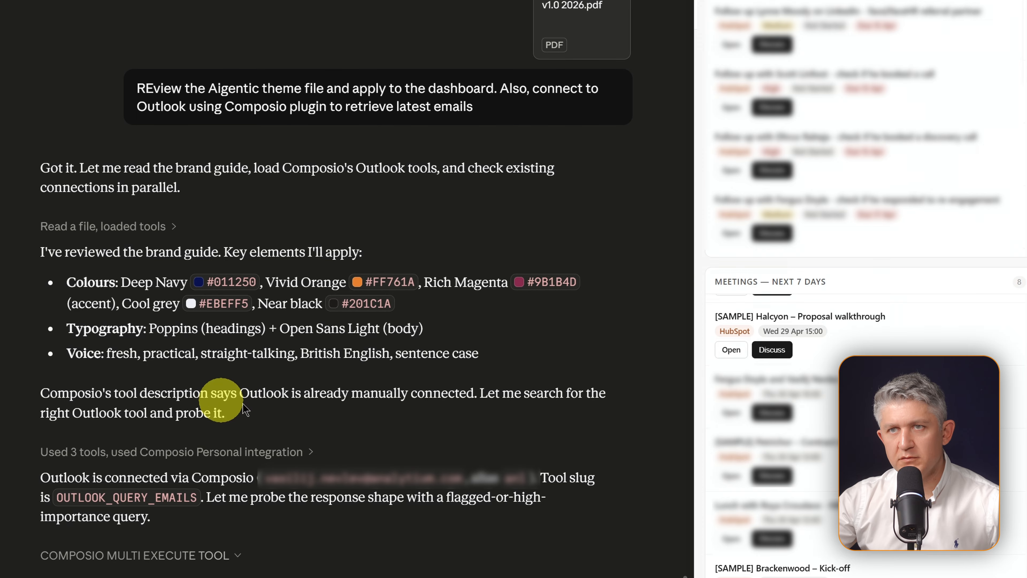
{"action": "scroll", "coordinate": [109, 445], "scroll_direction": "up", "scroll_amount": 1}
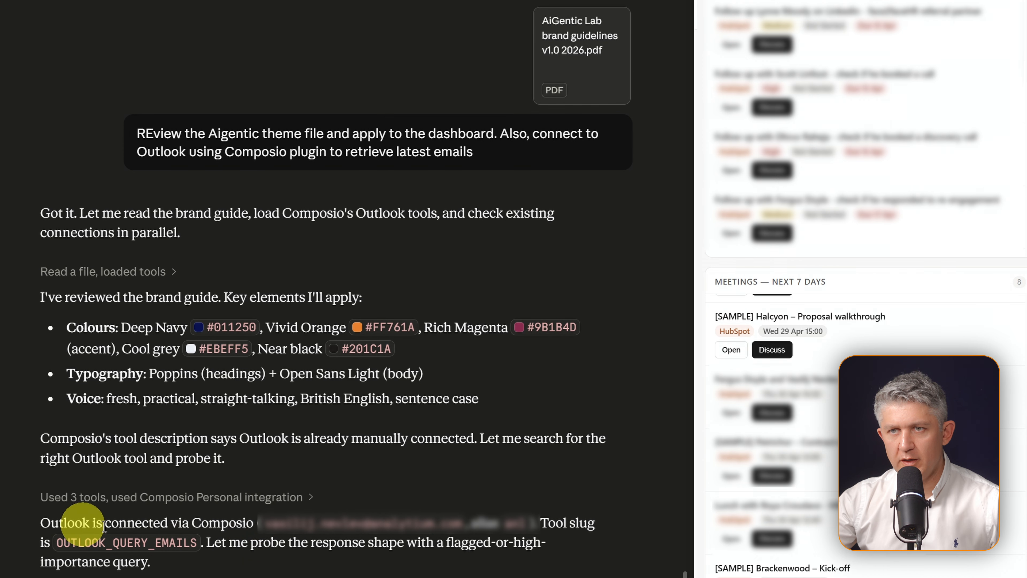
{"action": "scroll", "coordinate": [397, 348], "scroll_direction": "down", "scroll_amount": 6}
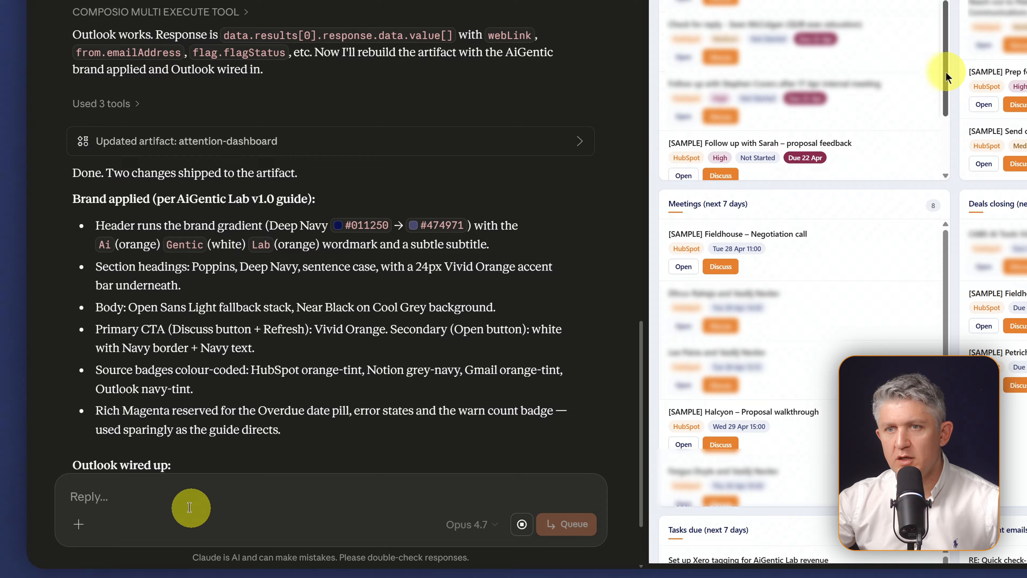
Request an overview on top with item counts per category, and sections stacked one on top of the other without multiple columns
{"action": "left_click", "coordinate": [136, 480]}
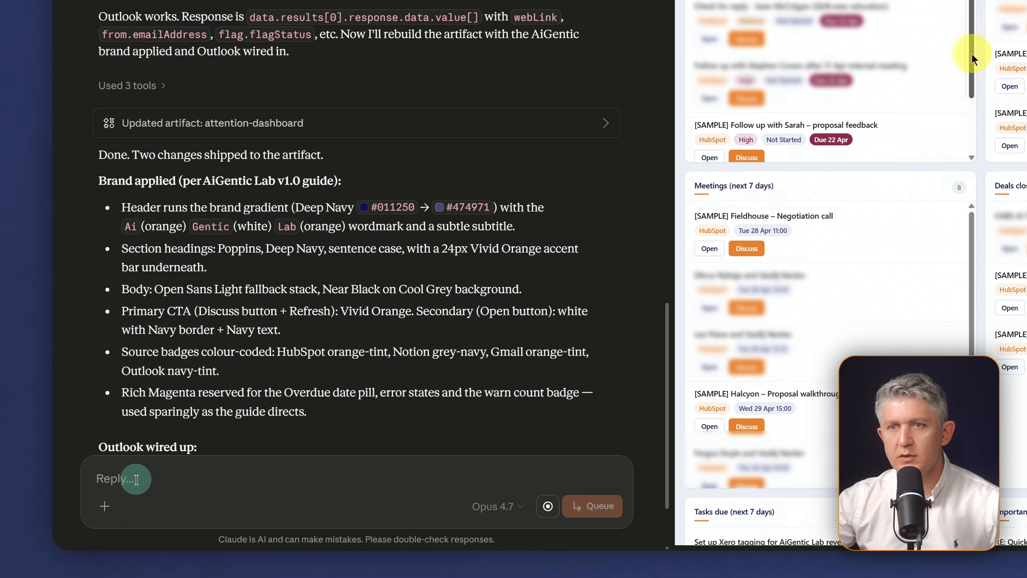
{"action": "type", "text": "Implement an overview dashborad on th"}
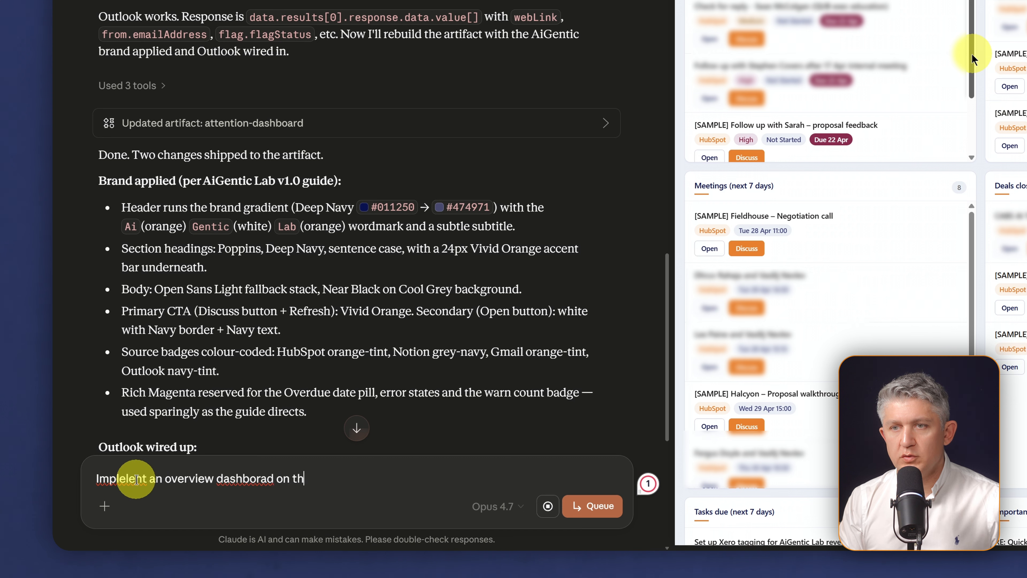
{"action": "type", "text": "mber of items for"}
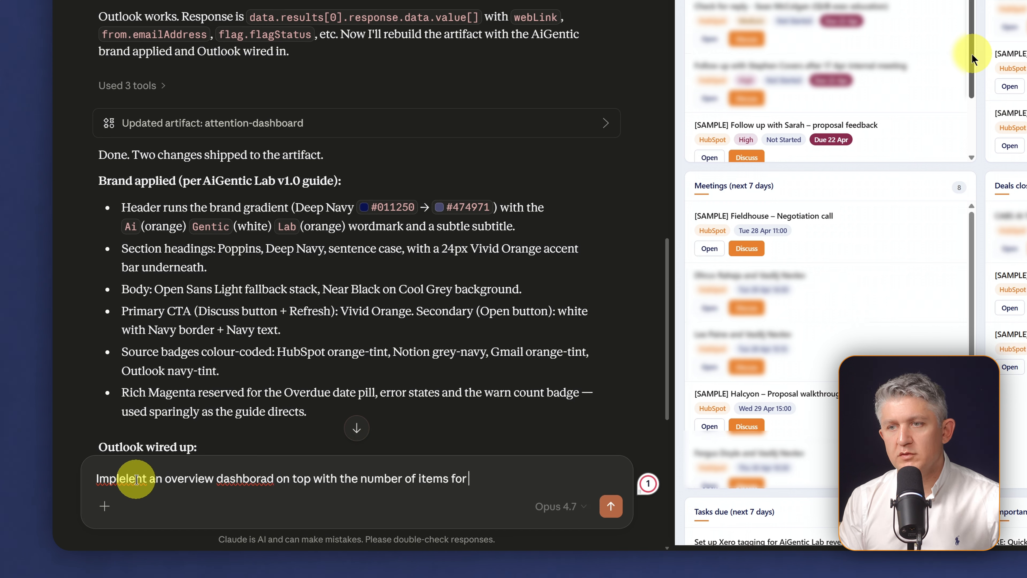
{"action": "type", "text": " each category, overview"}
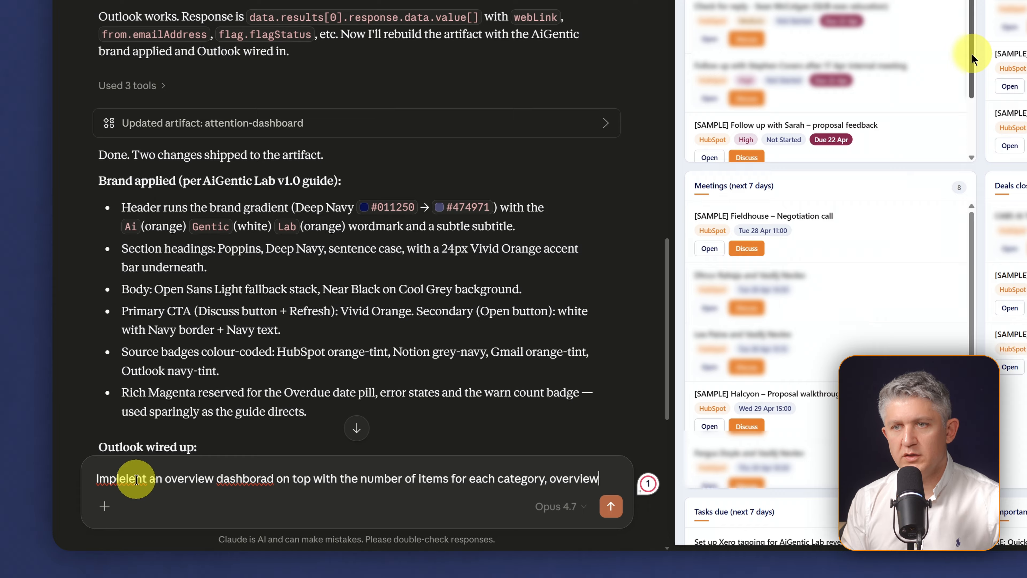
{"action": "type", "text": ", due, etc, that give me a feel of where I am. and sturcutr"}
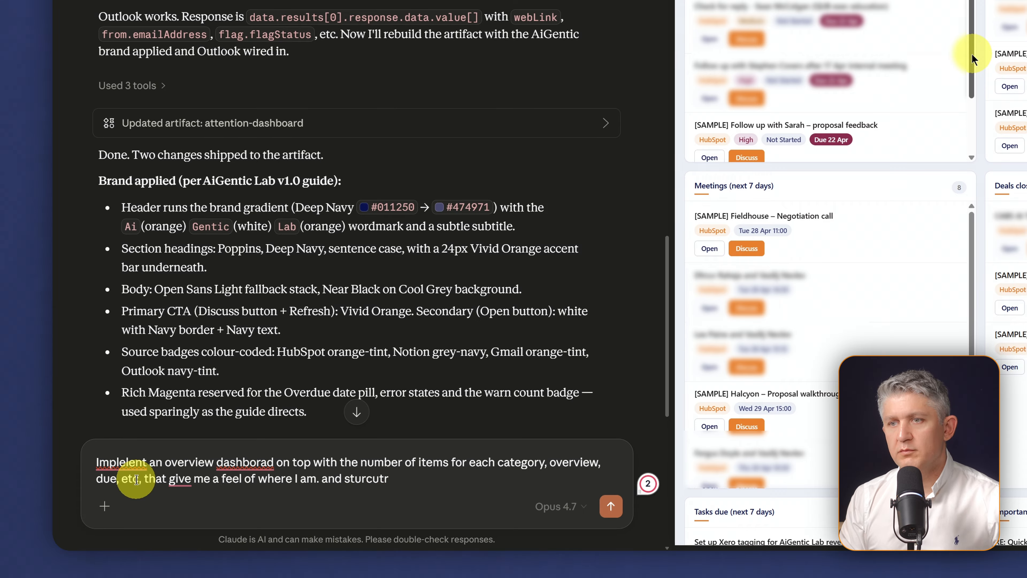
{"action": "type", "text": " them one of "}
{"action": "type", "text": "he other, without multiple columns for ease of navifatio"}
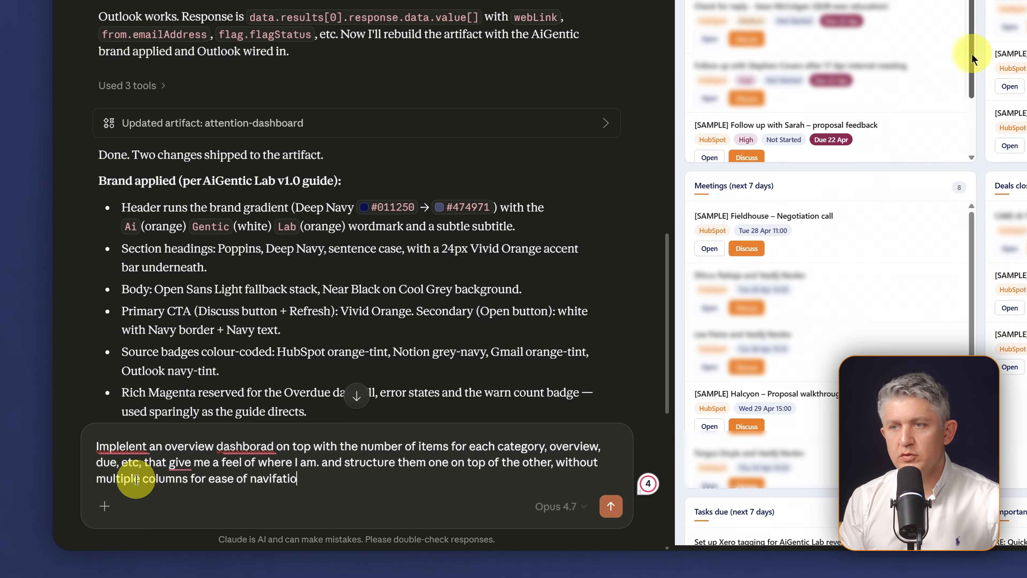
{"action": "type", "text": "n"}
{"action": "key", "text": "Return"}
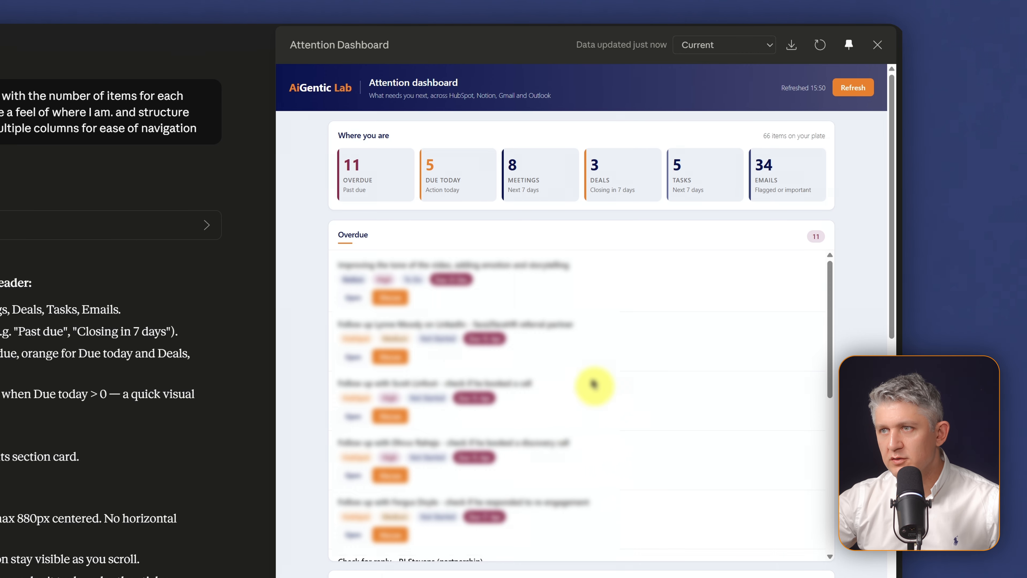
Browse the restructured attention dashboard and check the HubSpot source record of the overdue "[SAMPLE] Review Halcyon contract draft" task
{"action": "scroll", "coordinate": [593, 383], "scroll_direction": "down", "scroll_amount": 10}
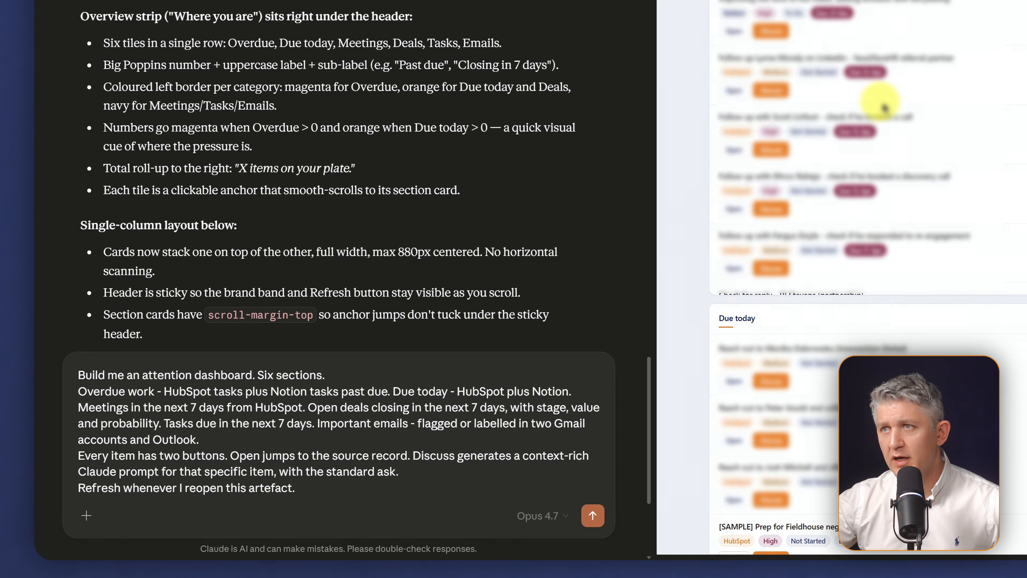
{"action": "scroll", "coordinate": [885, 113], "scroll_direction": "down", "scroll_amount": 6}
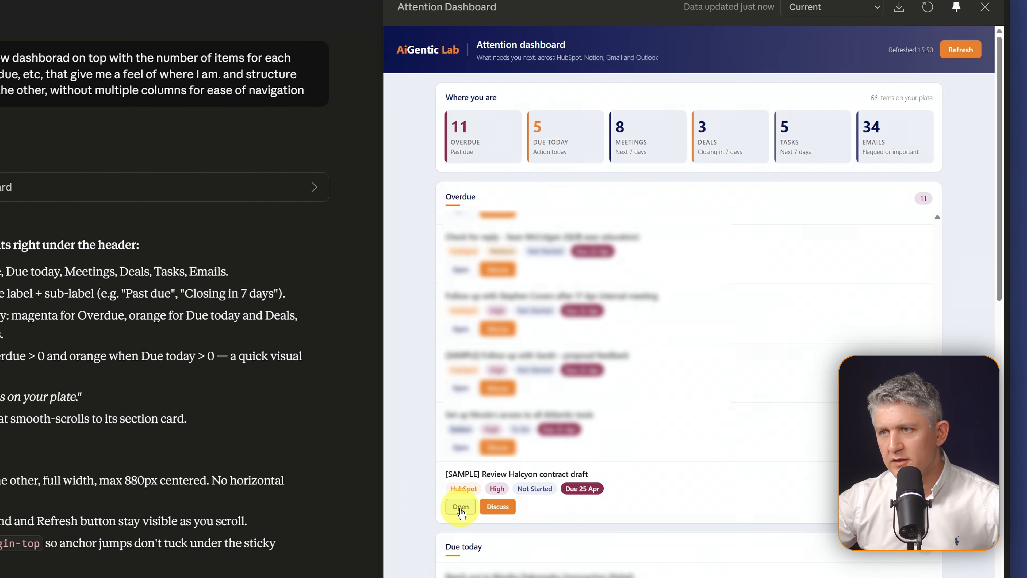
{"action": "left_click", "coordinate": [470, 510]}
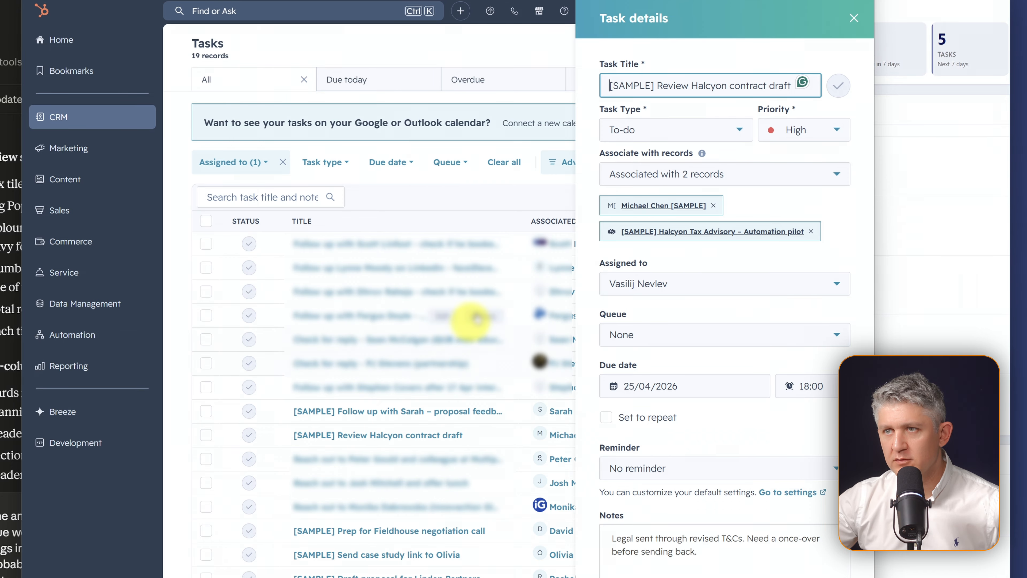
{"action": "left_click", "coordinate": [923, 286]}
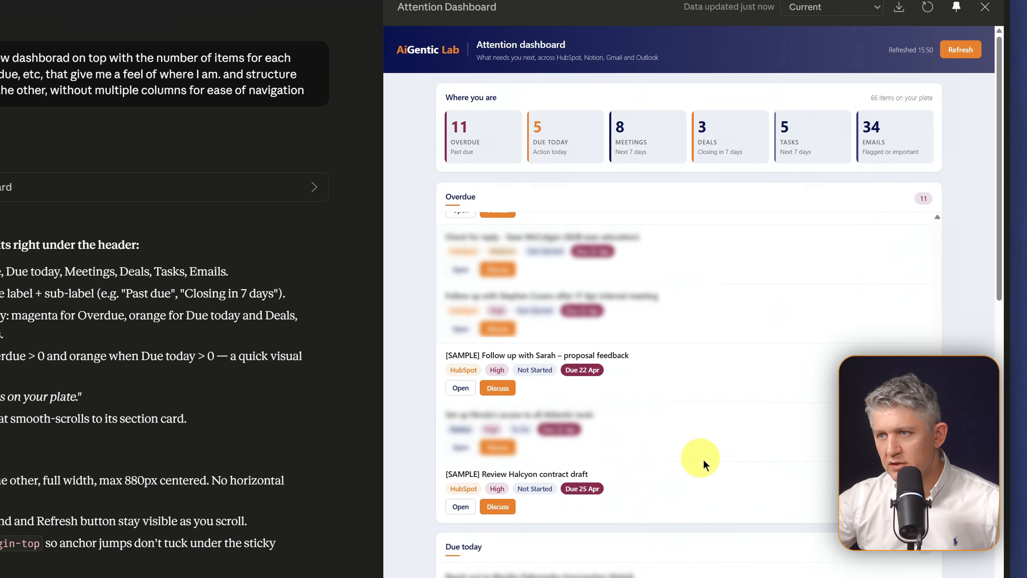
Refresh the attention dashboard's live data and check the total item count in the "Where you are" overview
{"action": "scroll", "coordinate": [704, 467], "scroll_direction": "down", "scroll_amount": 5}
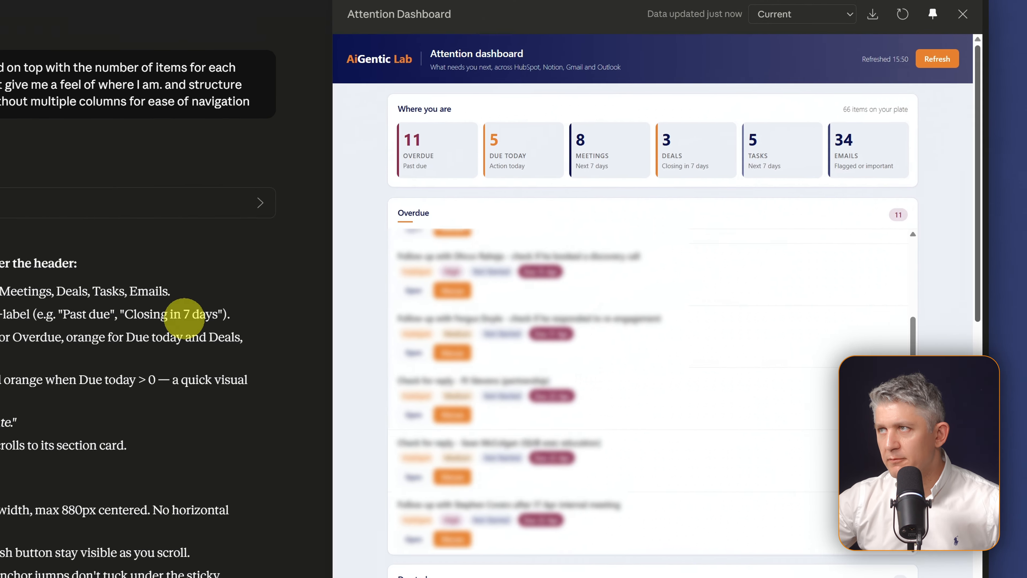
{"action": "left_click", "coordinate": [954, 52]}
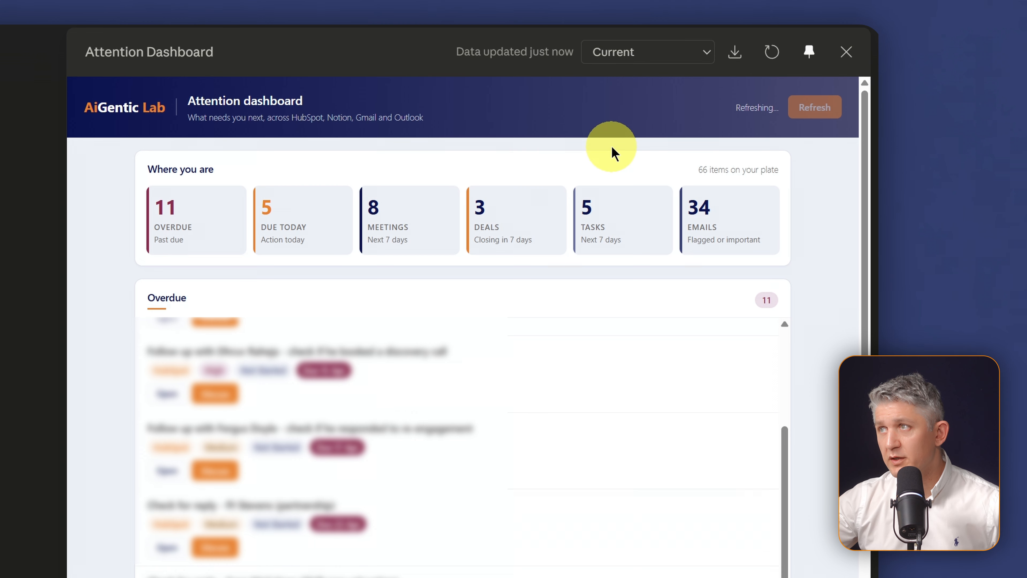
{"action": "left_click_drag", "start_coordinate": [691, 168], "coordinate": [805, 174]}
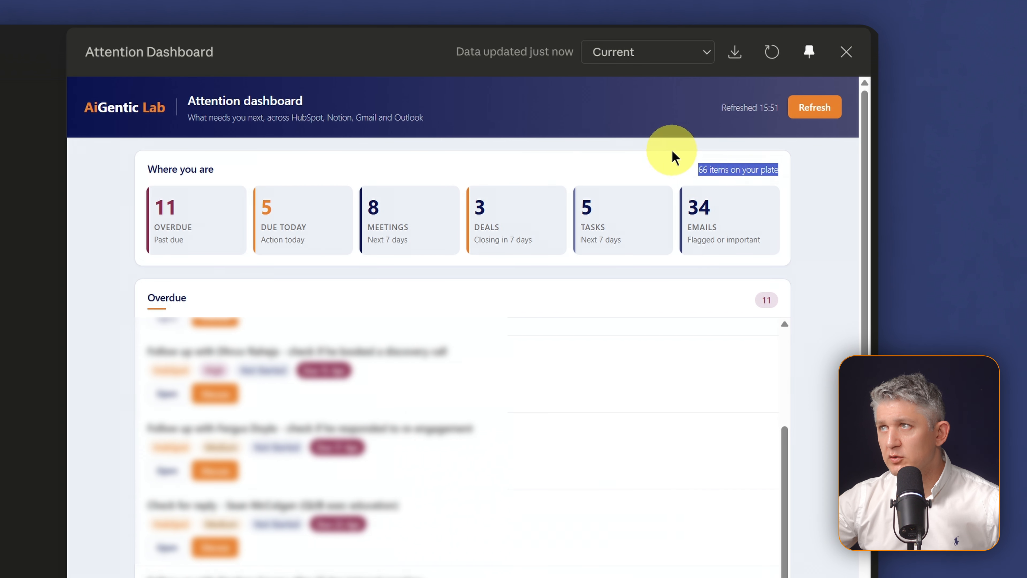